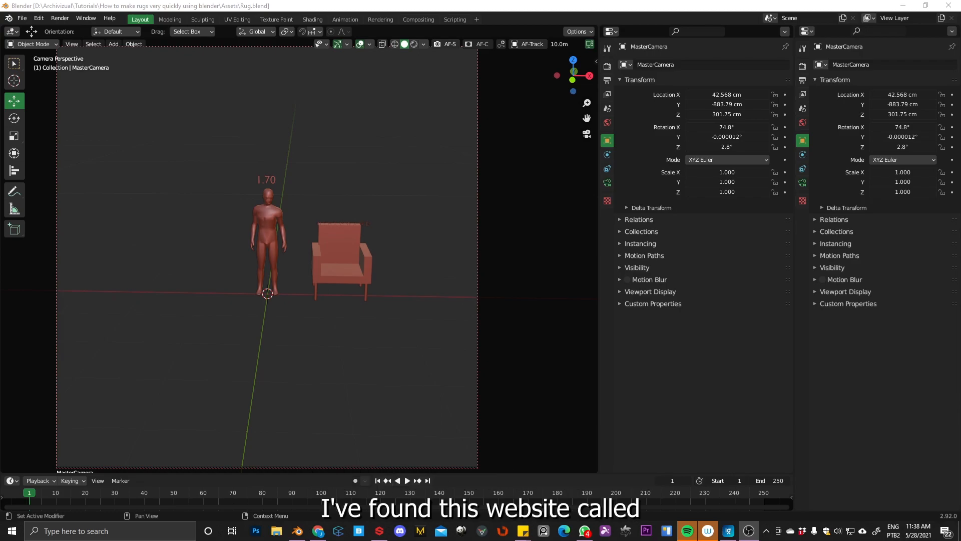
- In Chrome, close the rug lightbox, open Décor & Rugs > All Rugs in a new tab, browse it, and return to the Karalee rug tab
{"action": "key", "text": "alt+Tab"}
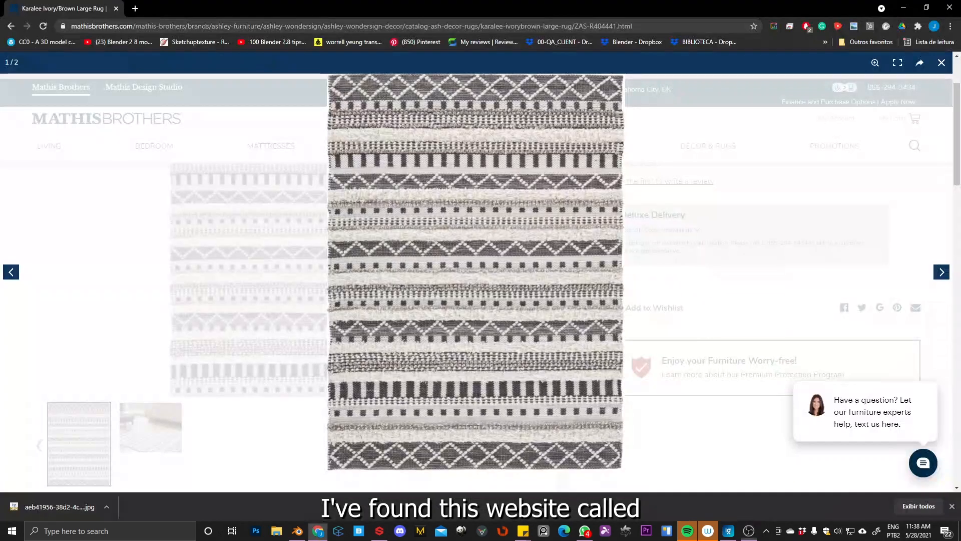
{"action": "left_click", "coordinate": [300, 145]}
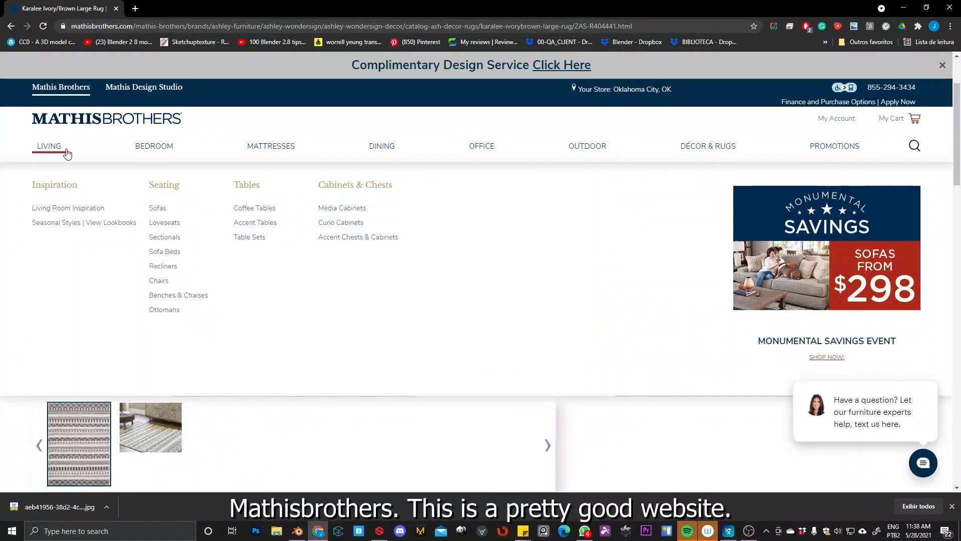
{"action": "mouse_move", "coordinate": [708, 145]}
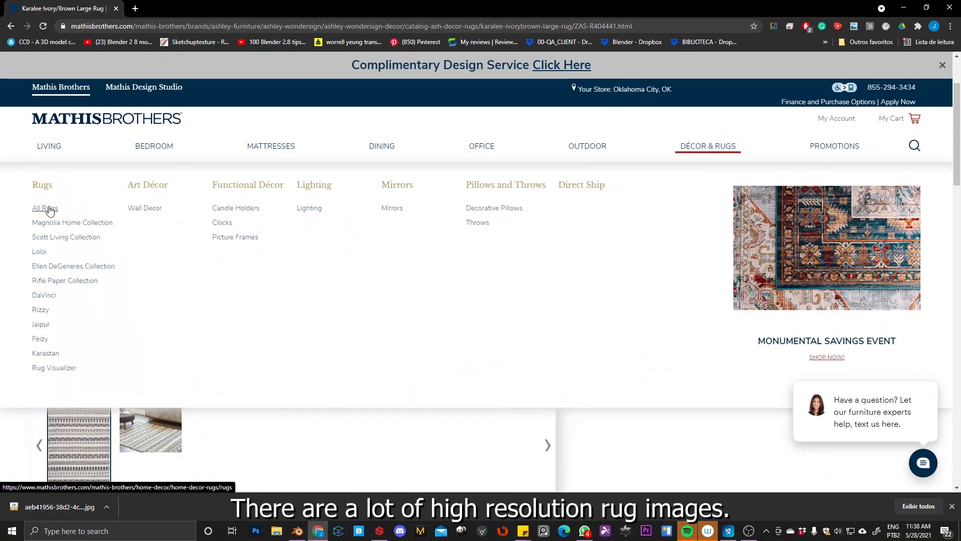
{"action": "middle_click", "coordinate": [45, 209]}
{"action": "left_click", "coordinate": [173, 8]}
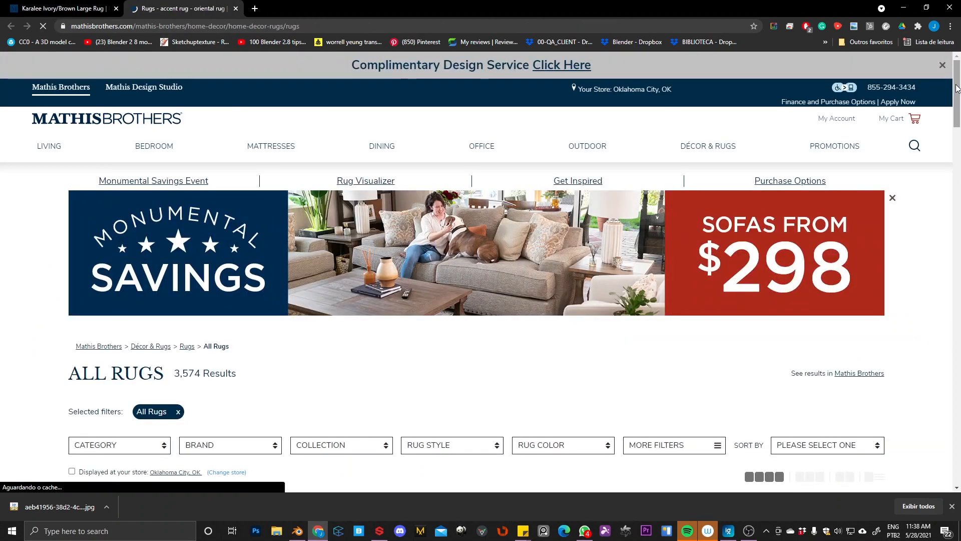
{"action": "left_click_drag", "start_coordinate": [956, 98], "coordinate": [954, 272]}
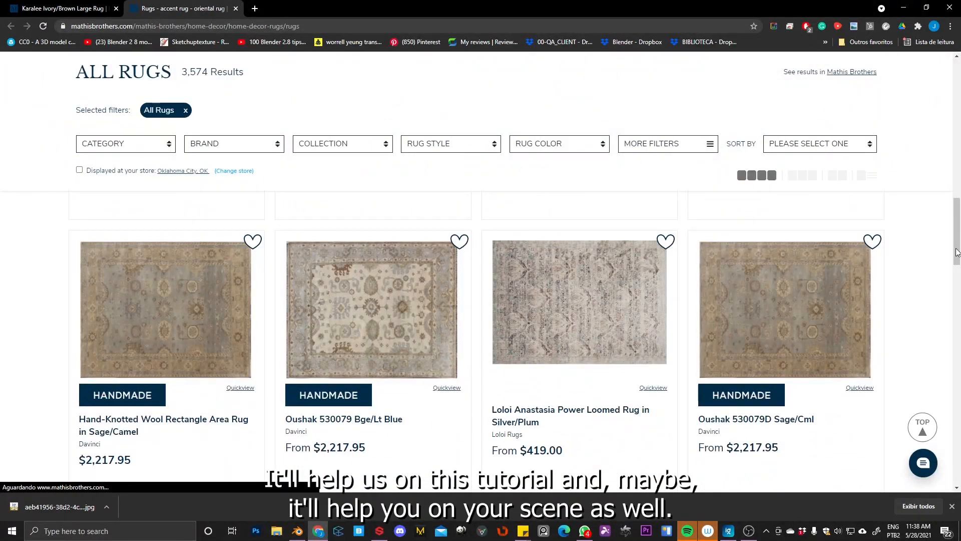
{"action": "left_click_drag", "start_coordinate": [956, 226], "coordinate": [957, 352]}
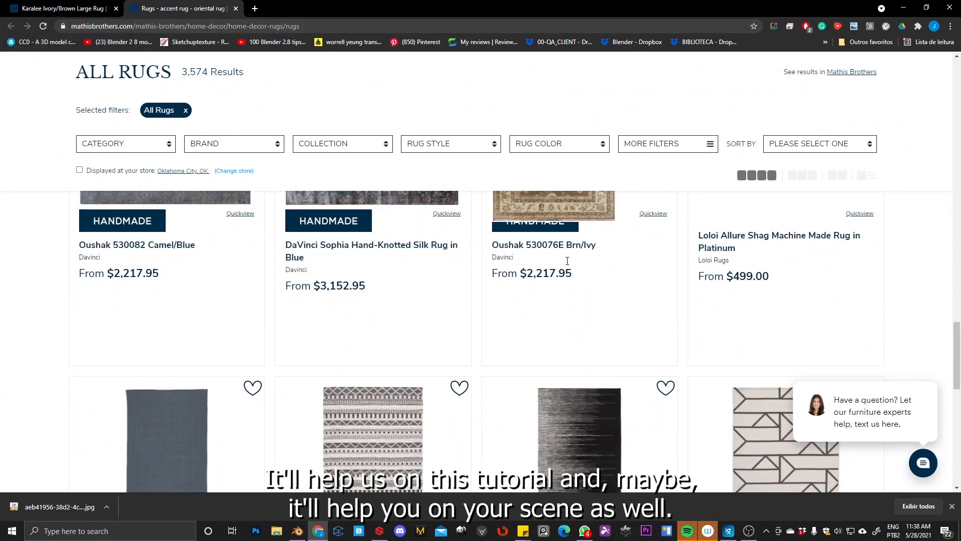
{"action": "left_click", "coordinate": [64, 9]}
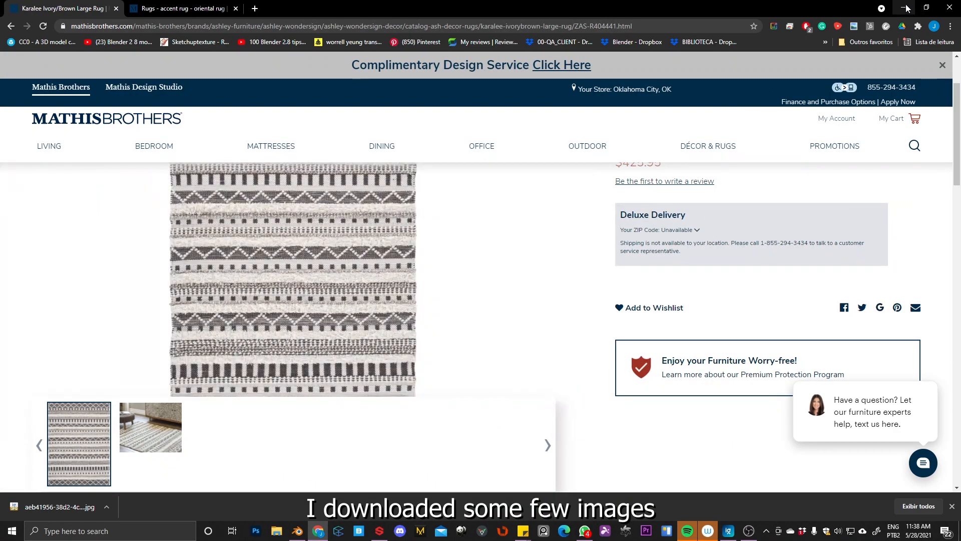
- Back in Blender, add a mesh plane to the scene via Shift+A > Mesh > Plane
{"action": "left_click", "coordinate": [907, 8]}
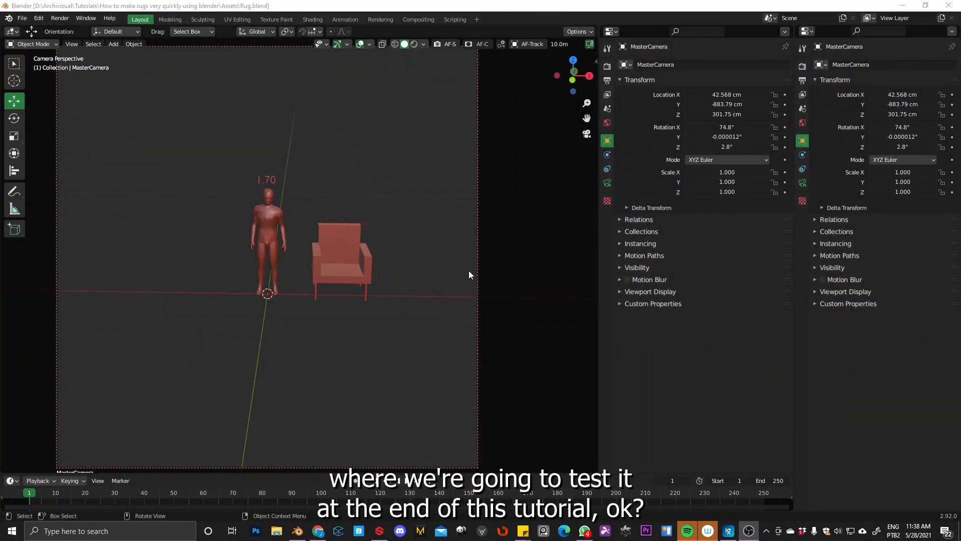
{"action": "key", "text": "shift+a"}
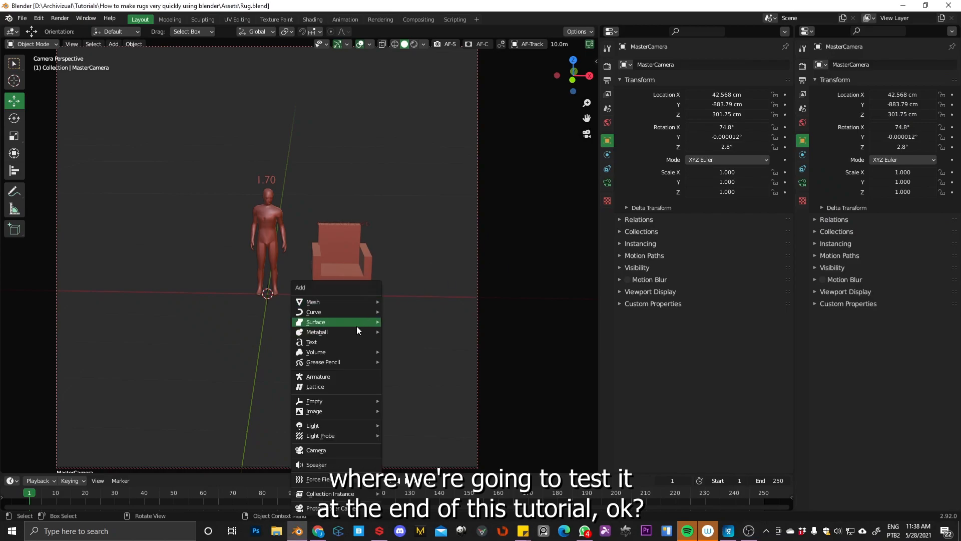
{"action": "mouse_move", "coordinate": [313, 301]}
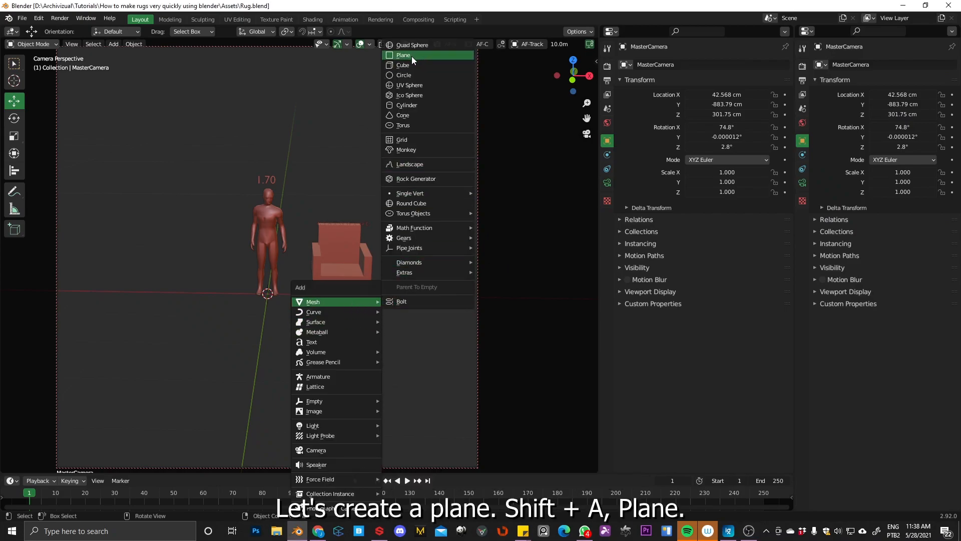
{"action": "left_click", "coordinate": [412, 57]}
{"action": "mouse_move", "coordinate": [379, 259]}
{"action": "middle_mouse_down"}
{"action": "mouse_move", "coordinate": [333, 291]}
{"action": "mouse_move", "coordinate": [336, 253]}
{"action": "middle_mouse_up"}
- Set the plane's X dimension to 300 cm in the sidebar Item panel
{"action": "key", "text": "n"}
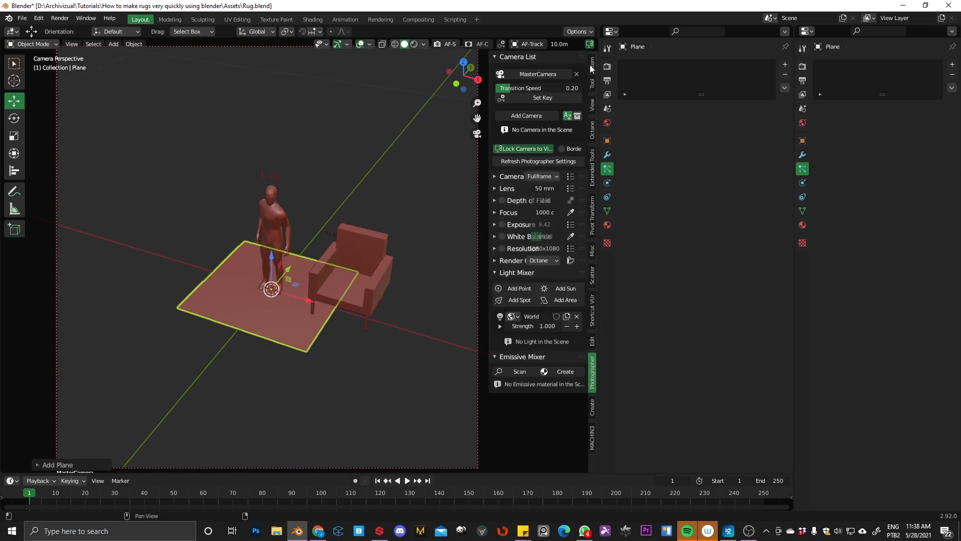
{"action": "left_click", "coordinate": [592, 75]}
{"action": "double_click", "coordinate": [538, 215]}
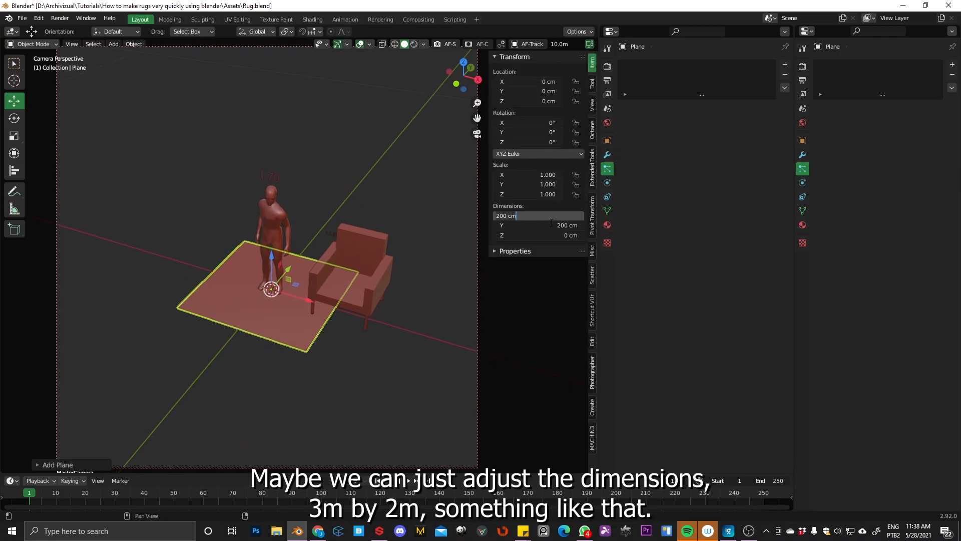
{"action": "type", "text": "300"}
{"action": "key", "text": "Return"}
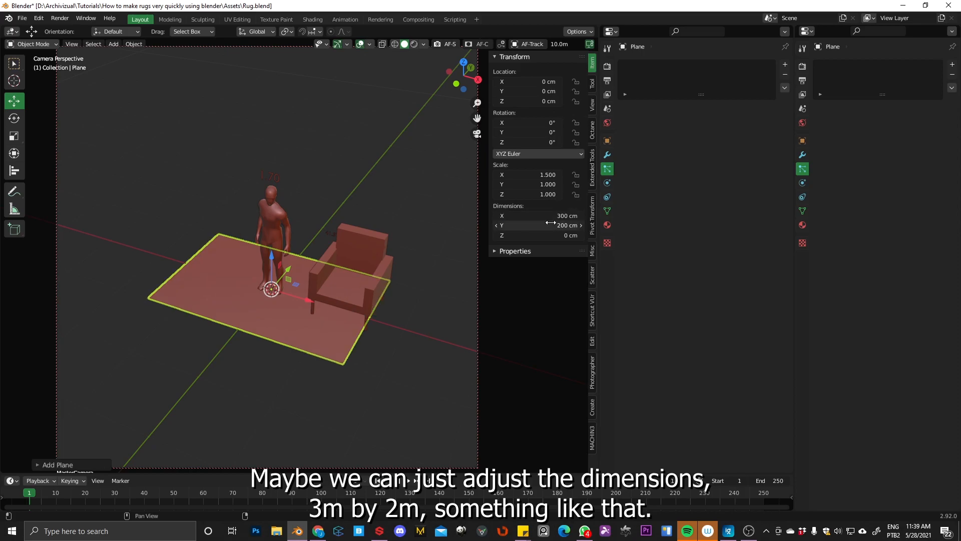
- Move the plane forward onto the floor in front of the figure and armchair
{"action": "key", "text": "g"}
{"action": "right_click", "coordinate": [248, 360]}
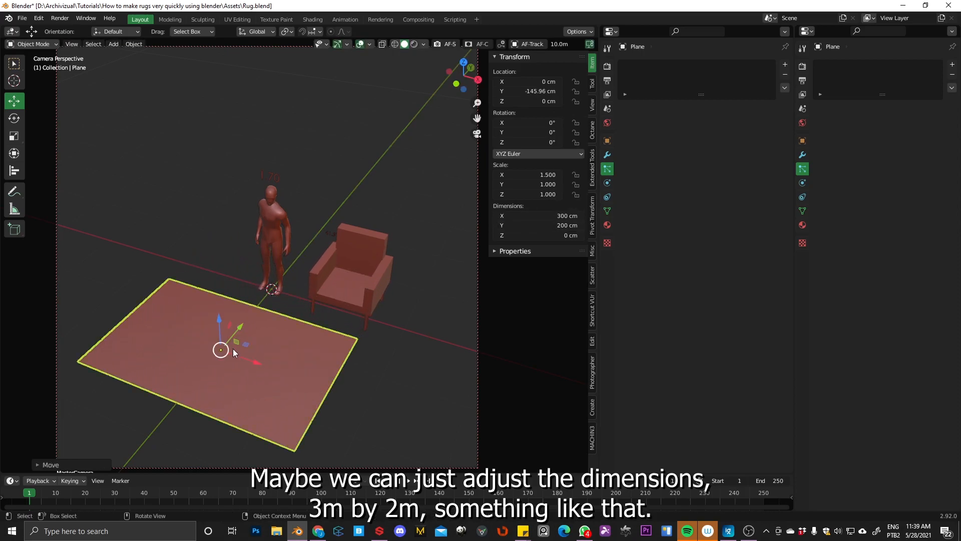
{"action": "key", "text": "g"}
{"action": "left_click", "coordinate": [302, 368]}
{"action": "middle_click_drag", "start_coordinate": [348, 348], "coordinate": [362, 219]}
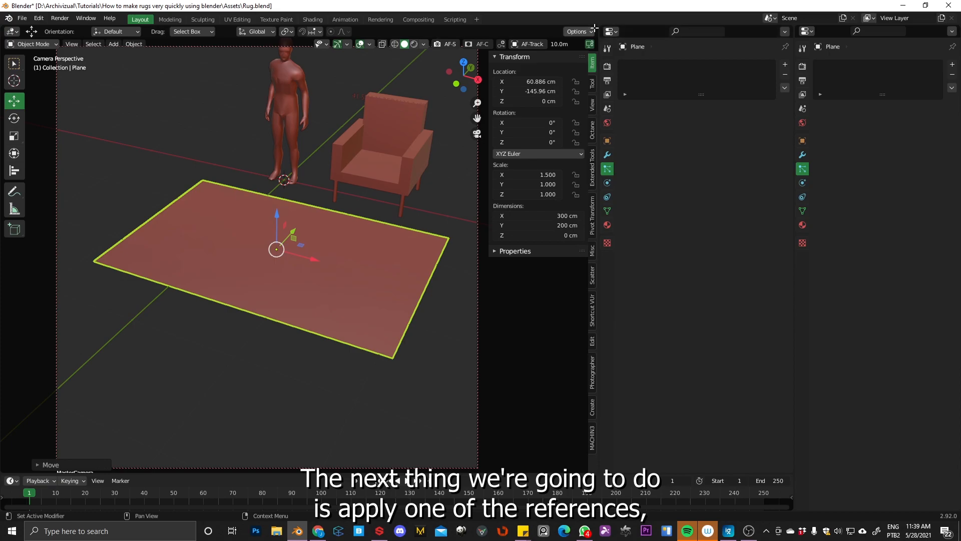
- Split the 3D viewport and turn the right half into a Shader Editor with sidebars hidden
{"action": "left_click_drag", "start_coordinate": [593, 30], "coordinate": [388, 54]}
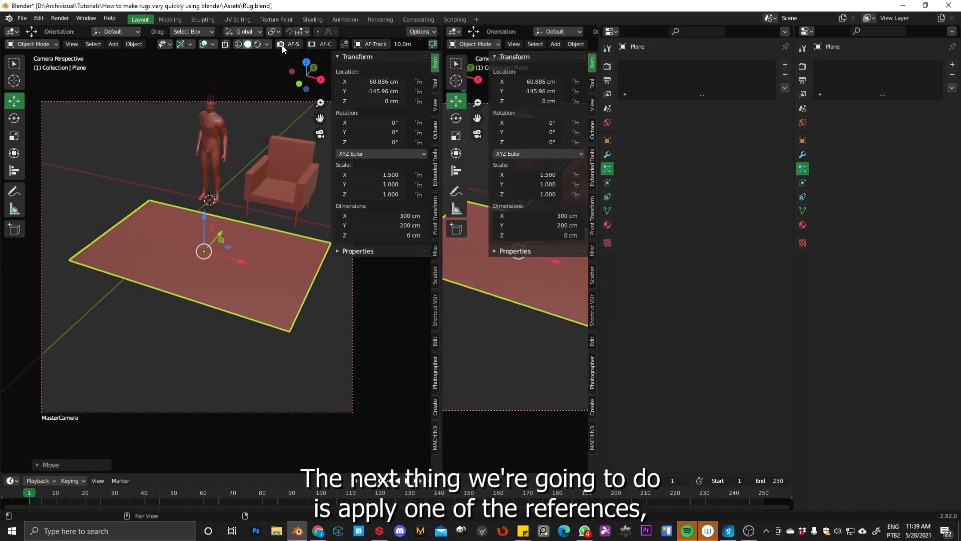
{"action": "key", "text": "n"}
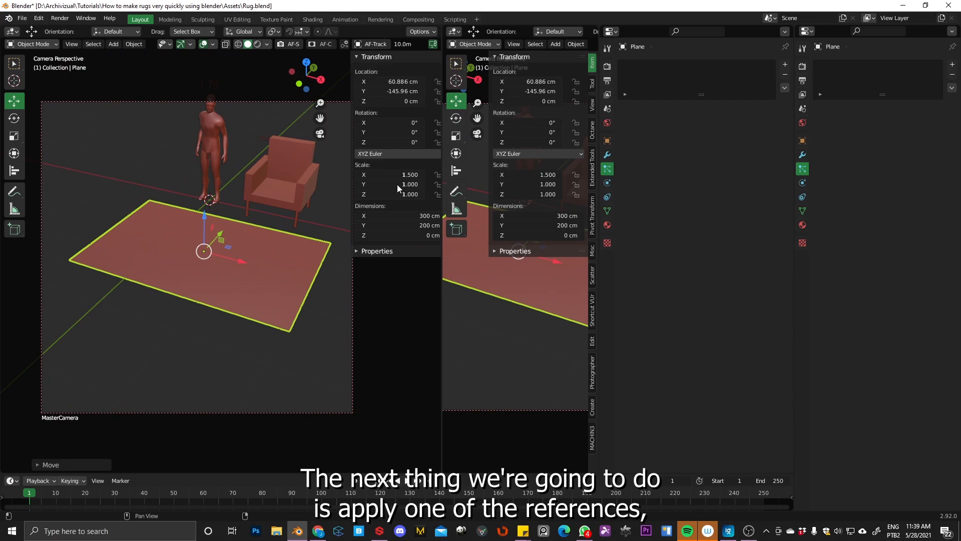
{"action": "left_click", "coordinate": [454, 30]}
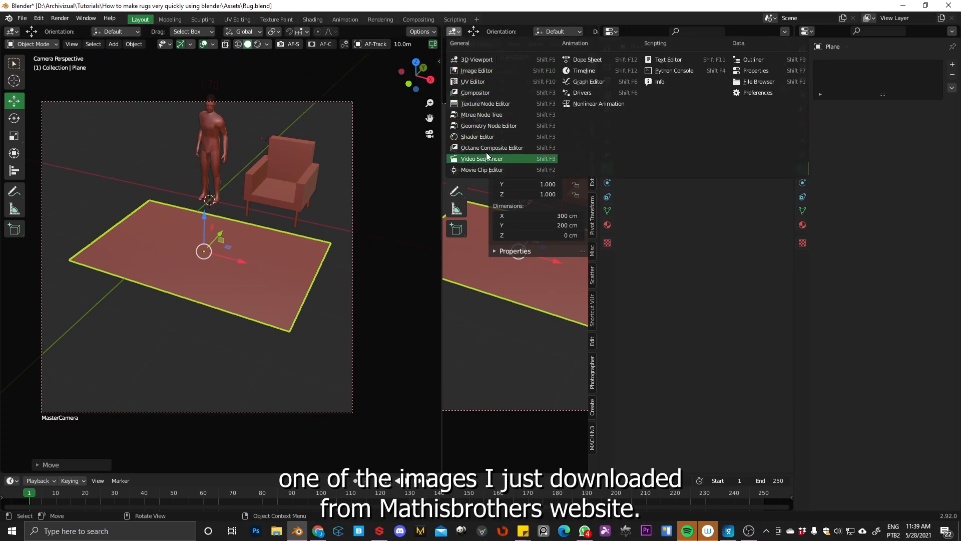
{"action": "left_click", "coordinate": [484, 137]}
{"action": "key", "text": "n"}
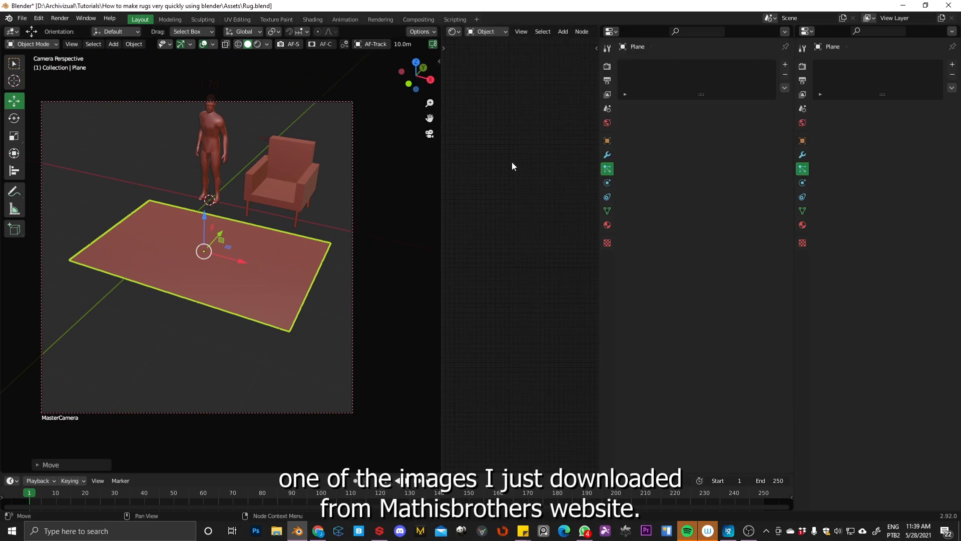
- Create a new material for the rug plane in Material Properties
{"action": "left_click", "coordinate": [608, 225]}
{"action": "left_click", "coordinate": [684, 97]}
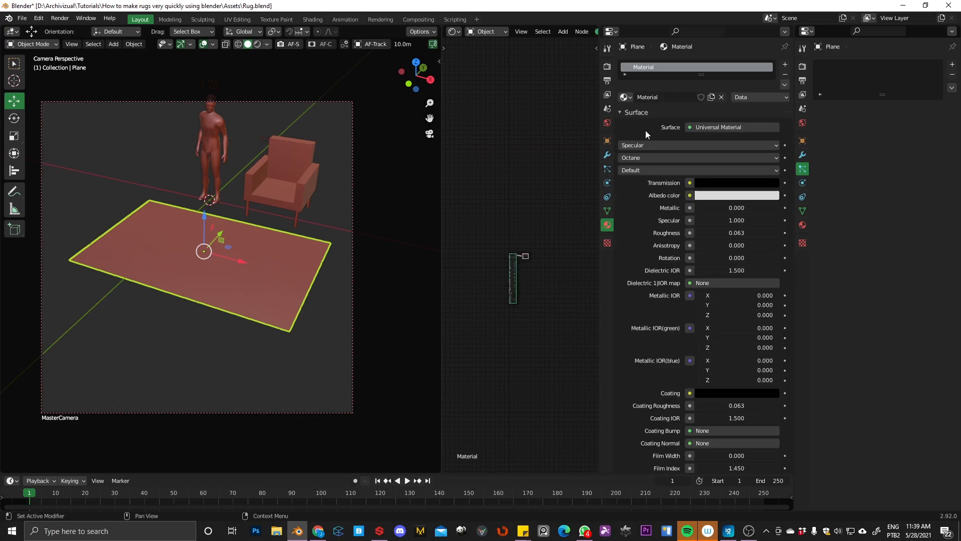
{"action": "left_click", "coordinate": [607, 167]}
{"action": "scroll", "coordinate": [521, 268], "scroll_direction": "up", "scroll_amount": 3}
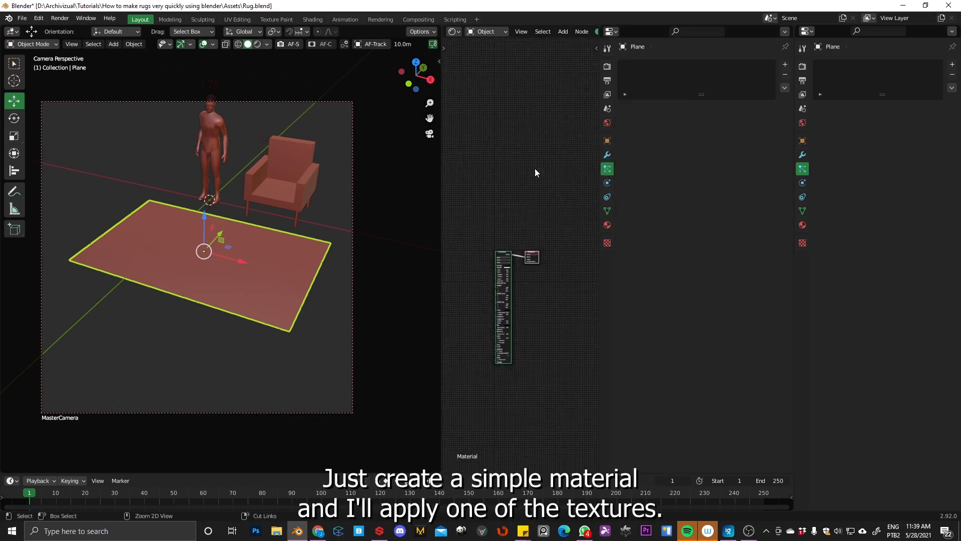
{"action": "middle_click_drag", "start_coordinate": [522, 268], "coordinate": [559, 220]}
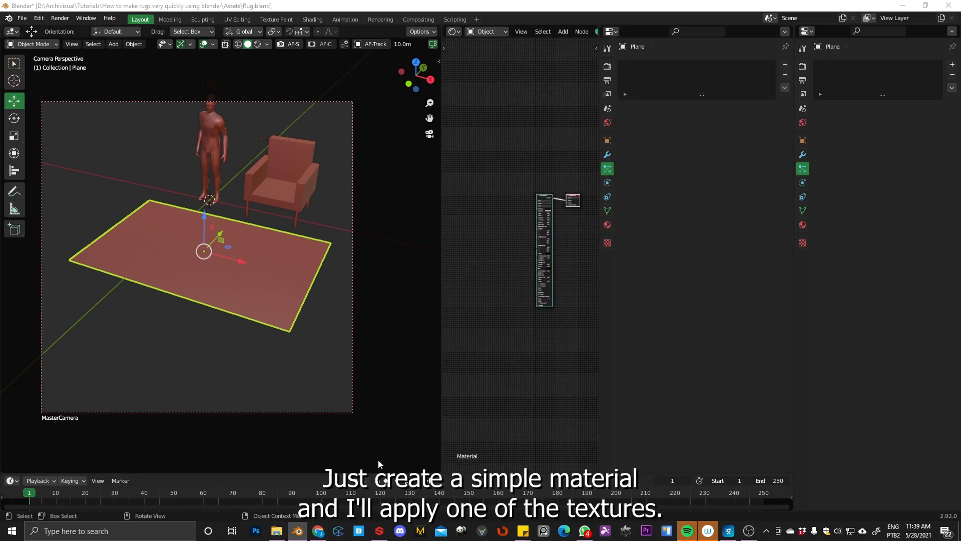
- Bring the striped rug image in from File Explorer as an Image Texture node and link it to Albedo
{"action": "left_click", "coordinate": [297, 532]}
{"action": "left_click_drag", "start_coordinate": [323, 143], "coordinate": [886, 105]}
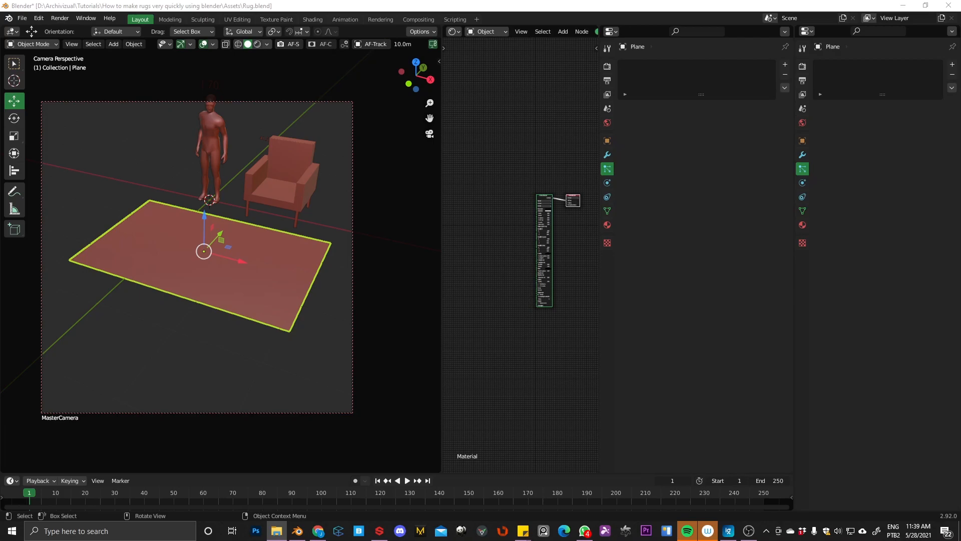
{"action": "key", "text": "ctrl+v"}
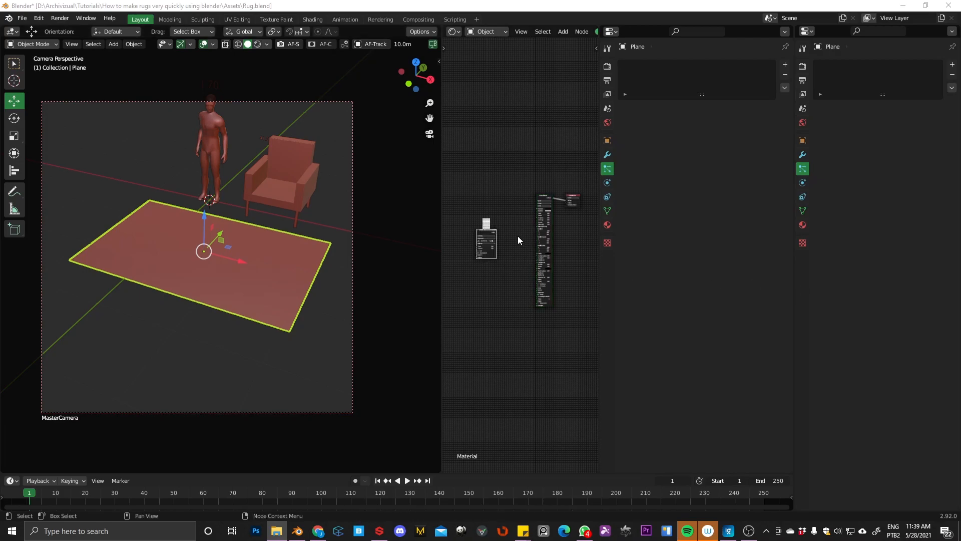
{"action": "scroll", "coordinate": [538, 161], "scroll_direction": "down", "scroll_amount": 2}
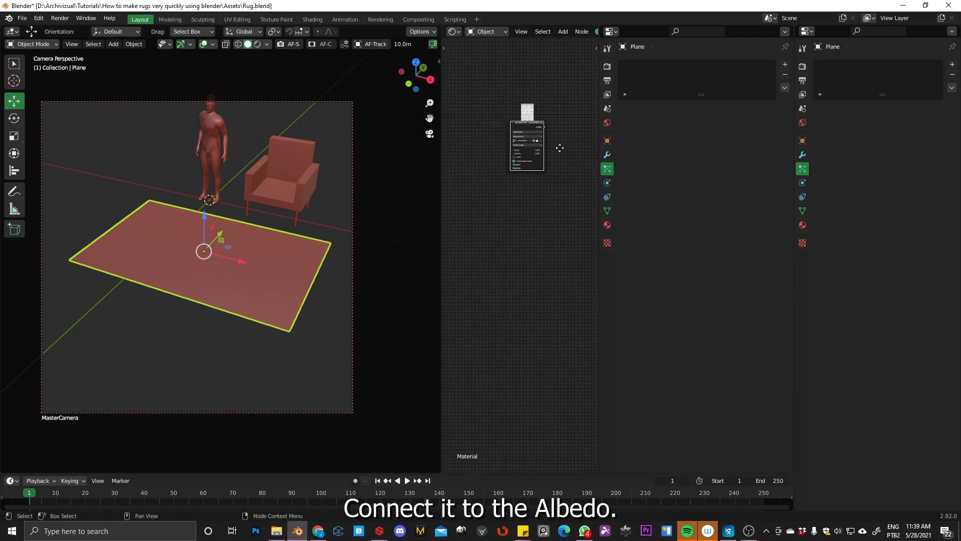
{"action": "scroll", "coordinate": [551, 171], "scroll_direction": "up", "scroll_amount": 3}
{"action": "mouse_move", "coordinate": [480, 195]}
{"action": "middle_mouse_down"}
{"action": "mouse_move", "coordinate": [545, 160]}
{"action": "mouse_move", "coordinate": [518, 203]}
{"action": "middle_mouse_up"}
{"action": "left_click_drag", "start_coordinate": [508, 216], "coordinate": [545, 201]}
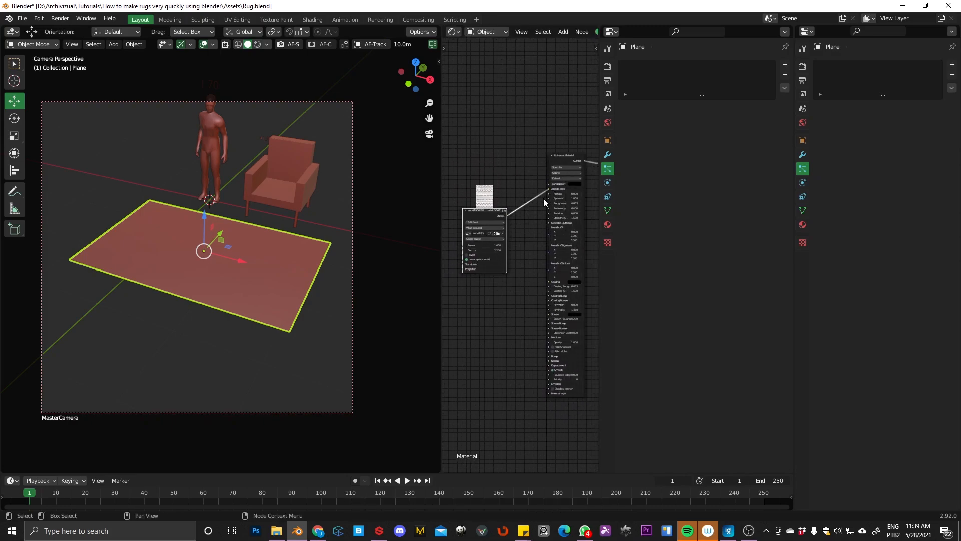
- Preview in rendered shading and add a full Transform node to the rug image texture
{"action": "left_click", "coordinate": [259, 45]}
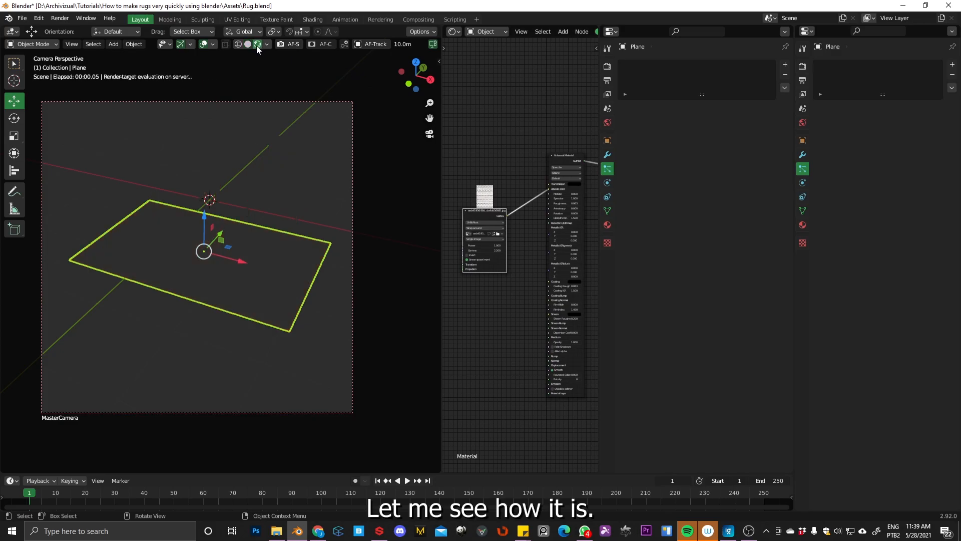
{"action": "scroll", "coordinate": [286, 235], "scroll_direction": "up", "scroll_amount": 3}
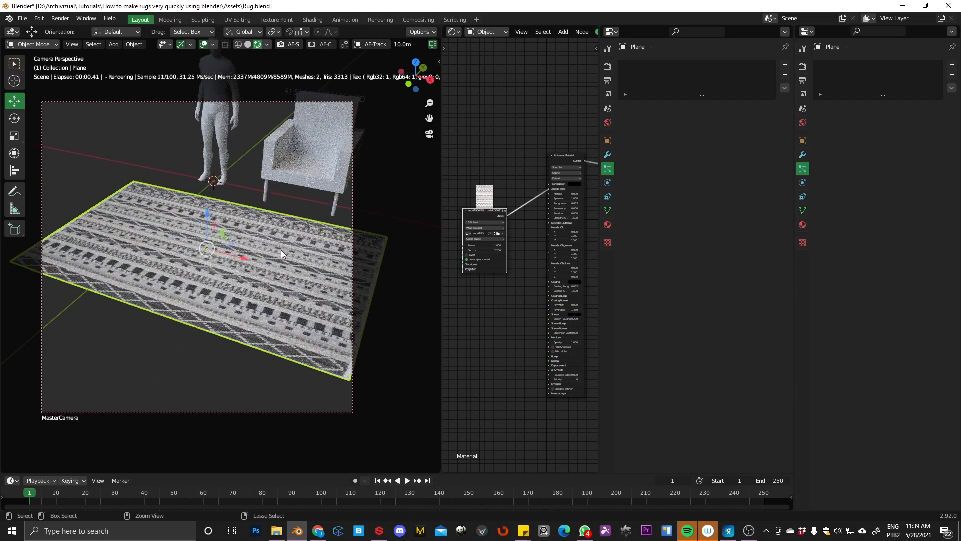
{"action": "scroll", "coordinate": [286, 235], "scroll_direction": "down", "scroll_amount": 1}
{"action": "middle_click_drag", "start_coordinate": [483, 217], "coordinate": [500, 212]}
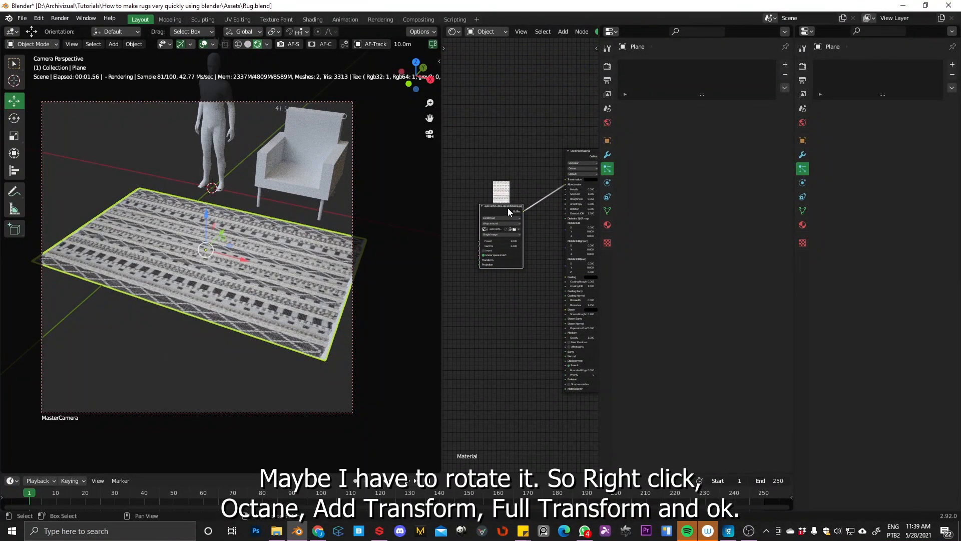
{"action": "right_click", "coordinate": [502, 207]}
{"action": "left_click", "coordinate": [565, 230]}
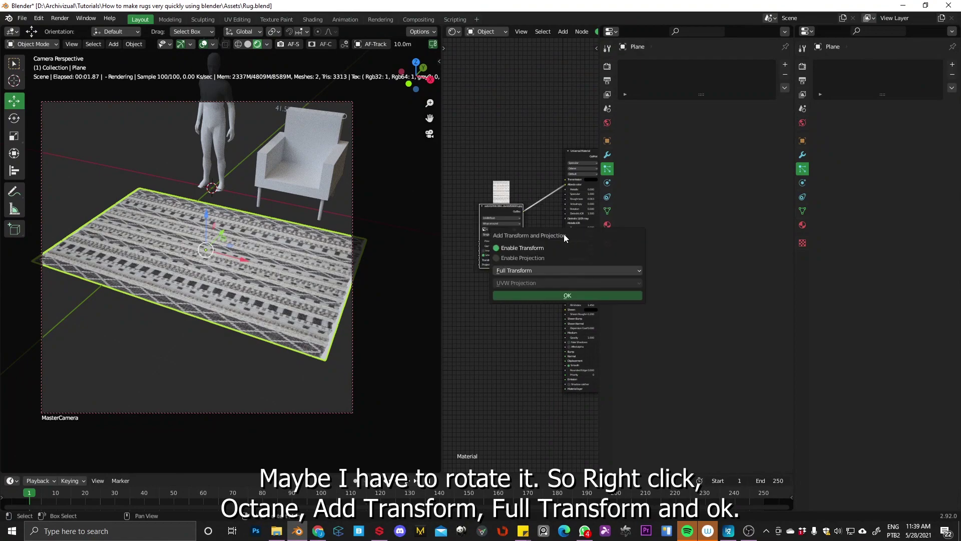
{"action": "left_click", "coordinate": [555, 296]}
{"action": "scroll", "coordinate": [506, 228], "scroll_direction": "up", "scroll_amount": 3}
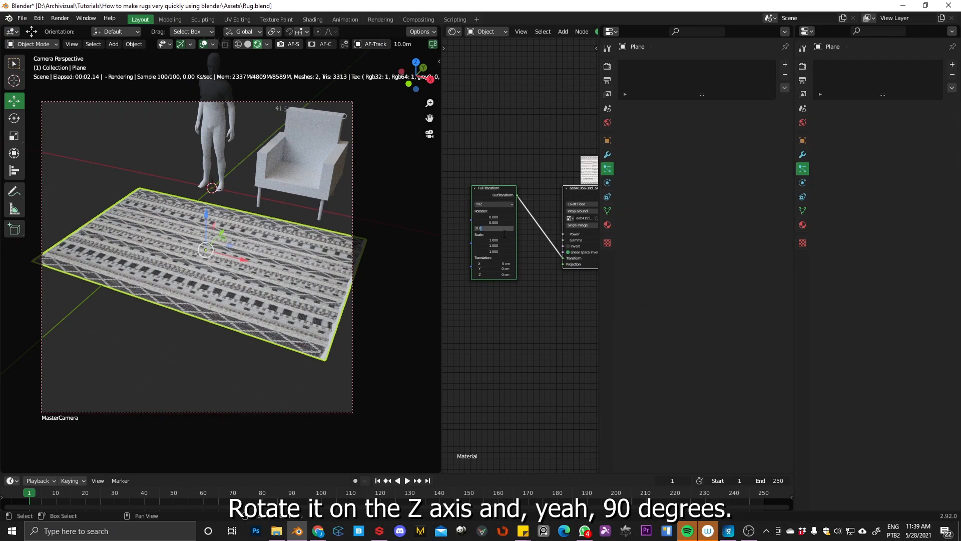
{"action": "type", "text": "90"}
- Rotate the rug texture 90 degrees and raise its scale to 1.1
{"action": "key", "text": "Return"}
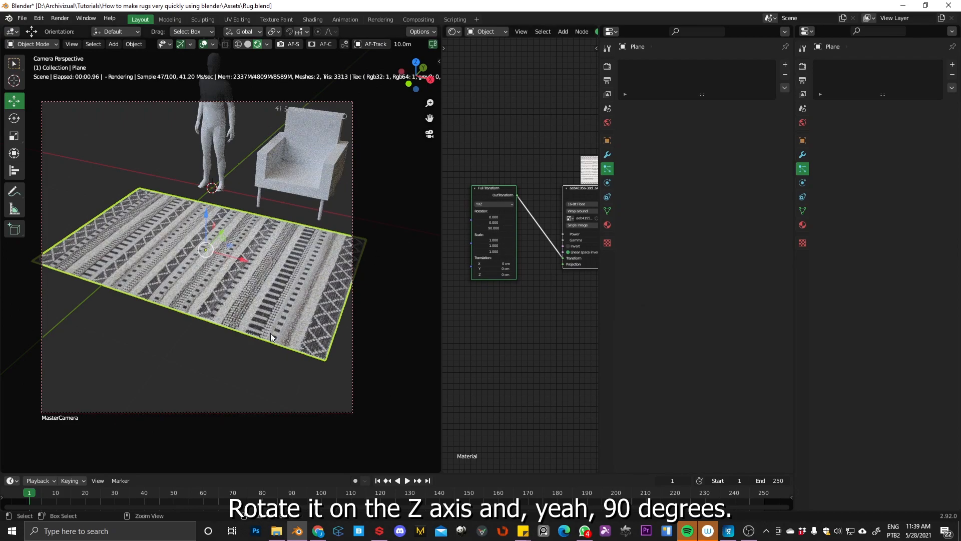
{"action": "scroll", "coordinate": [271, 338], "scroll_direction": "up", "scroll_amount": 3}
{"action": "left_click", "coordinate": [199, 379]}
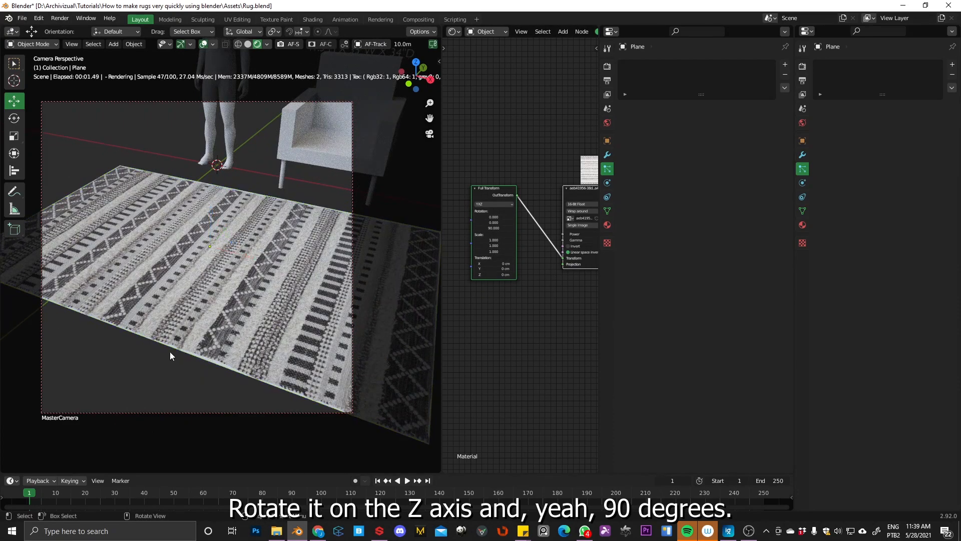
{"action": "left_click", "coordinate": [513, 240]}
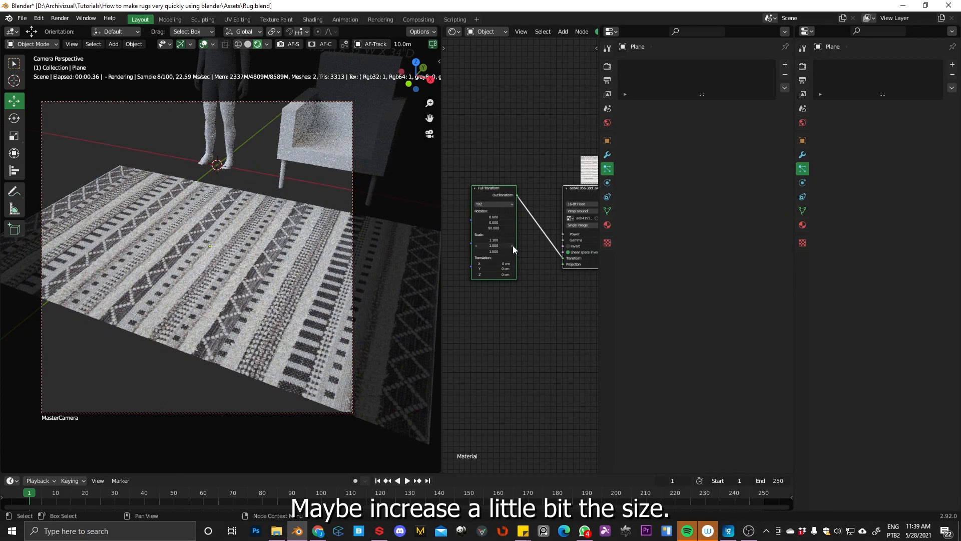
{"action": "scroll", "coordinate": [255, 318], "scroll_direction": "down", "scroll_amount": 2}
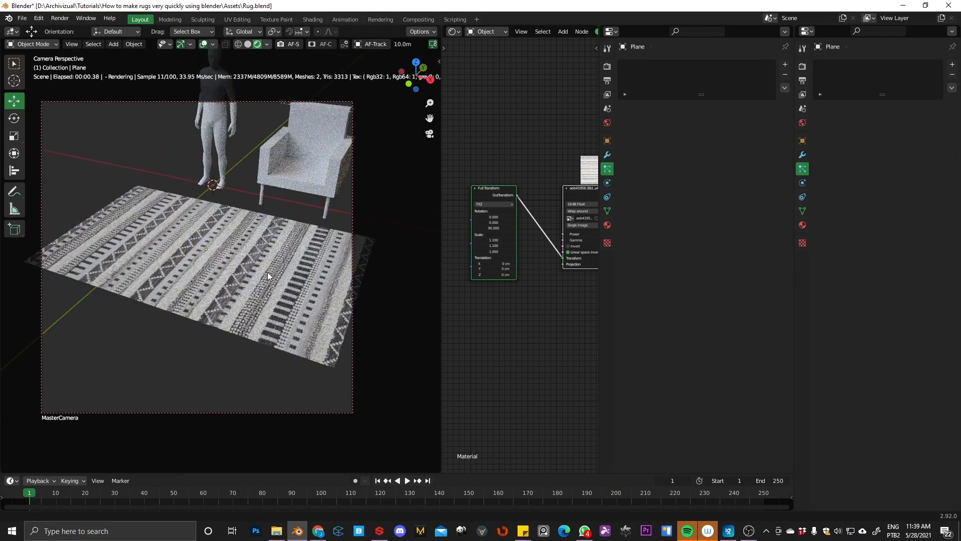
{"action": "scroll", "coordinate": [278, 279], "scroll_direction": "down", "scroll_amount": 2}
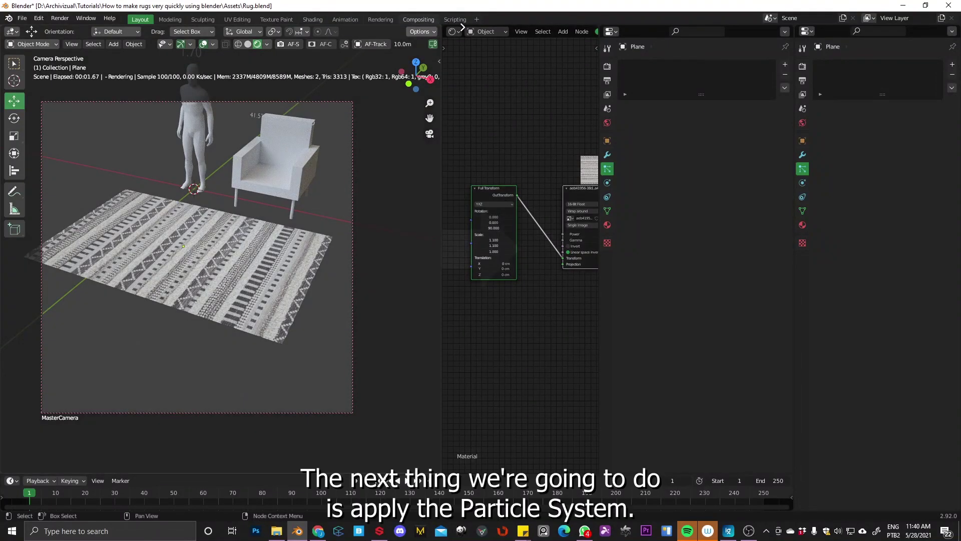
- Close the node editor, add a Hair particle system to the rug plane, and view the scene in solid shading
{"action": "left_click", "coordinate": [443, 61]}
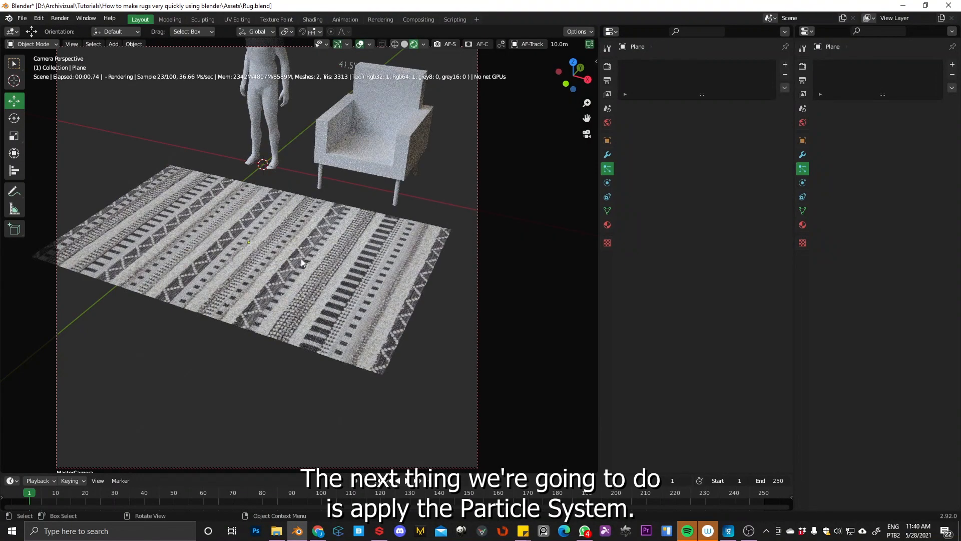
{"action": "scroll", "coordinate": [323, 243], "scroll_direction": "up", "scroll_amount": 1}
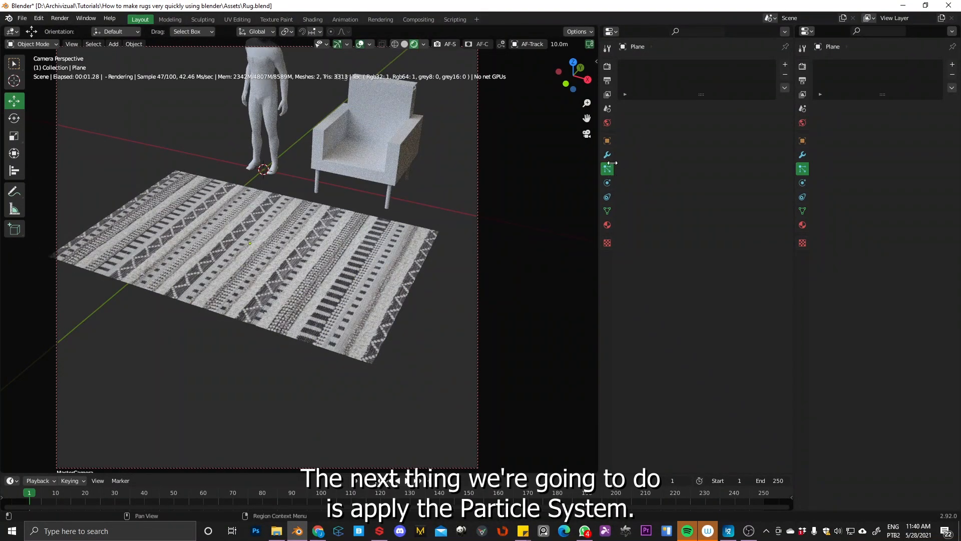
{"action": "left_click", "coordinate": [786, 64]}
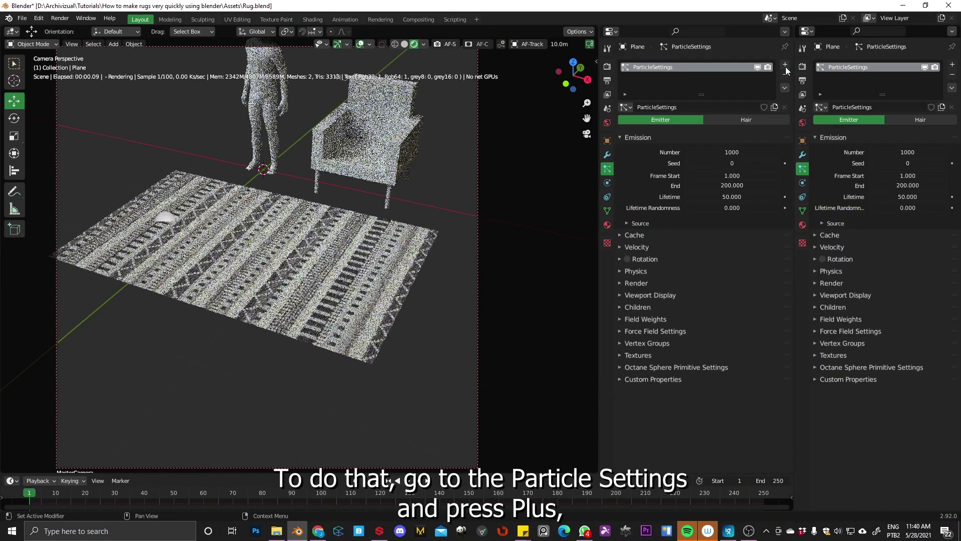
{"action": "left_click", "coordinate": [744, 120]}
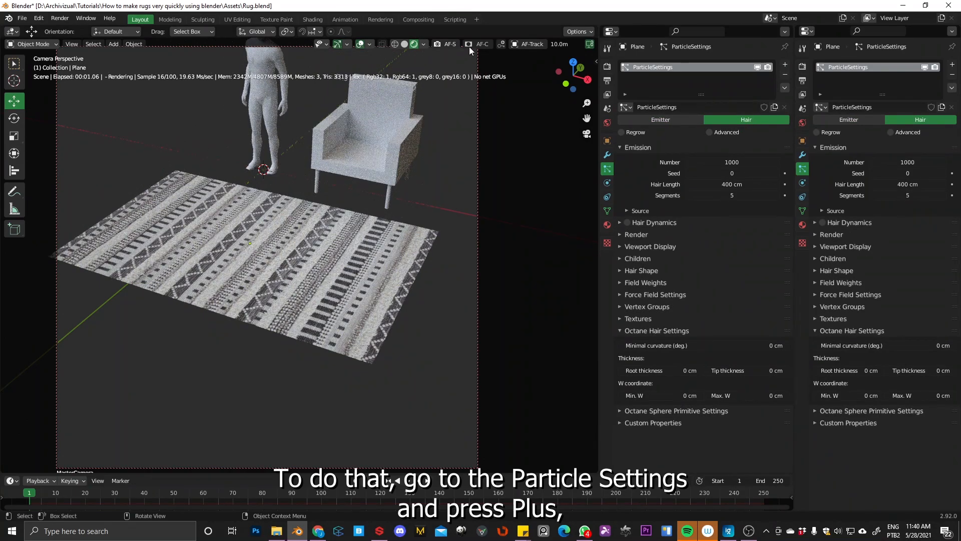
{"action": "left_click", "coordinate": [407, 42]}
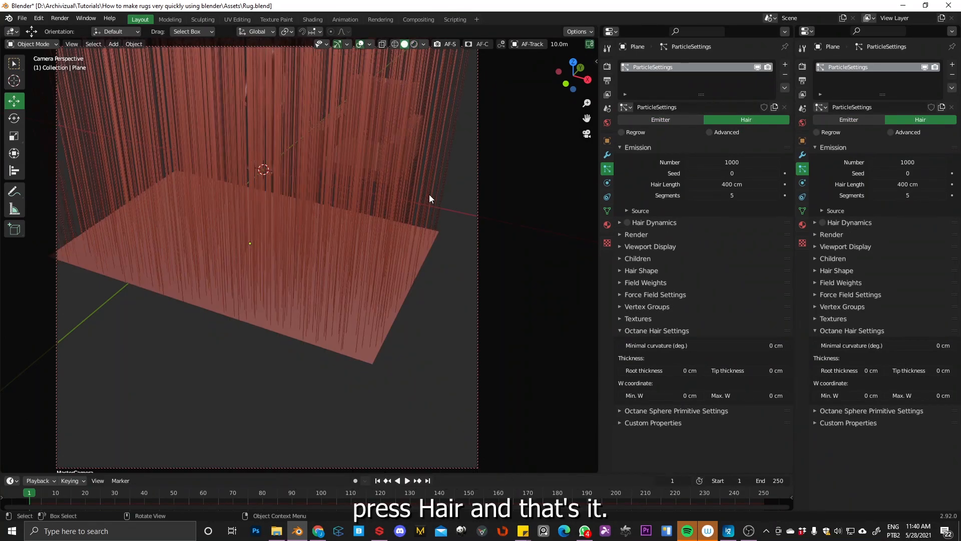
{"action": "middle_click_drag", "start_coordinate": [425, 211], "coordinate": [388, 269]}
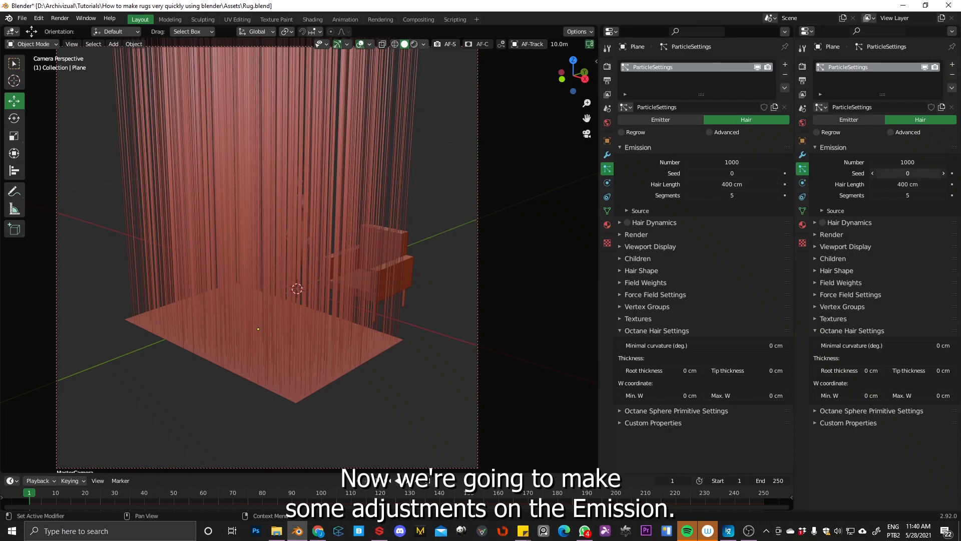
- Set the hair emission length to 6 cm
{"action": "double_click", "coordinate": [735, 184]}
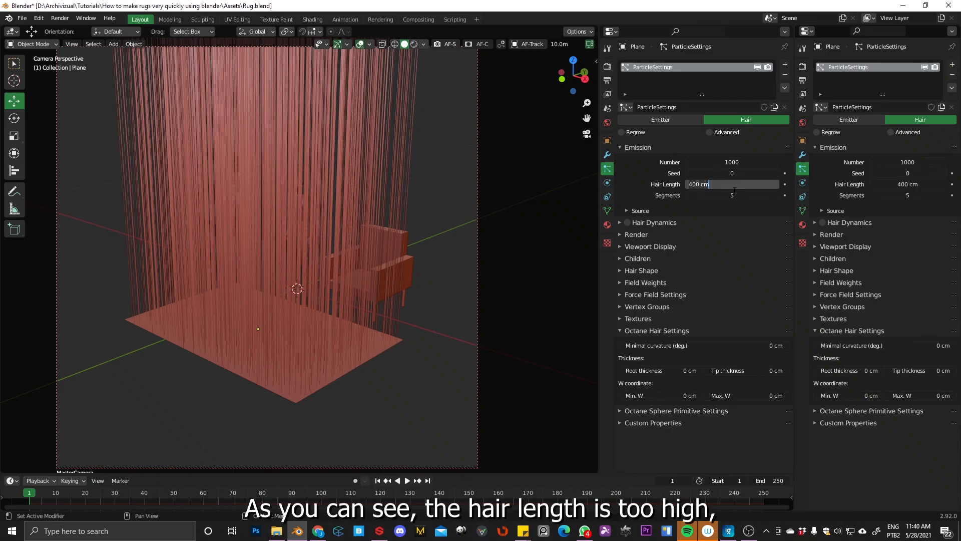
{"action": "type", "text": "1"}
{"action": "key", "text": "Return"}
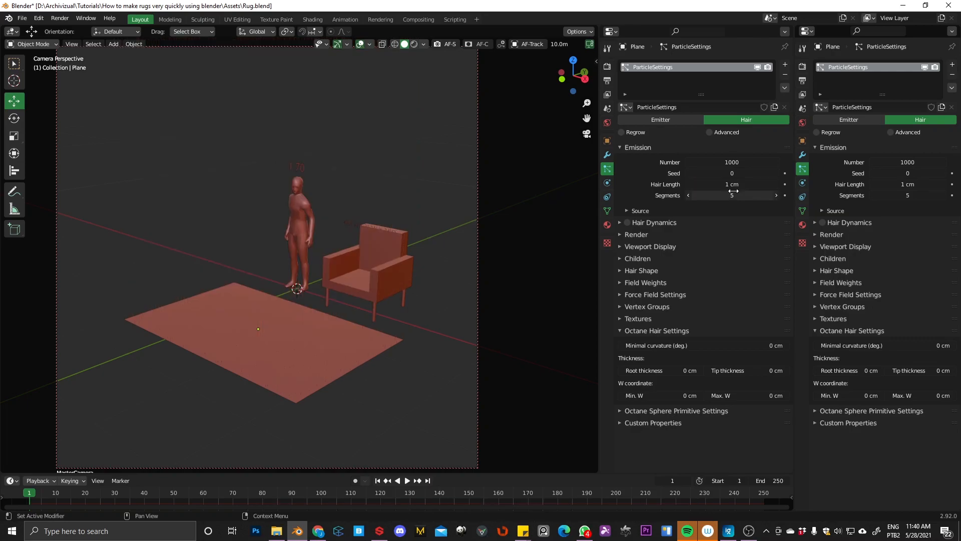
{"action": "double_click", "coordinate": [740, 186]}
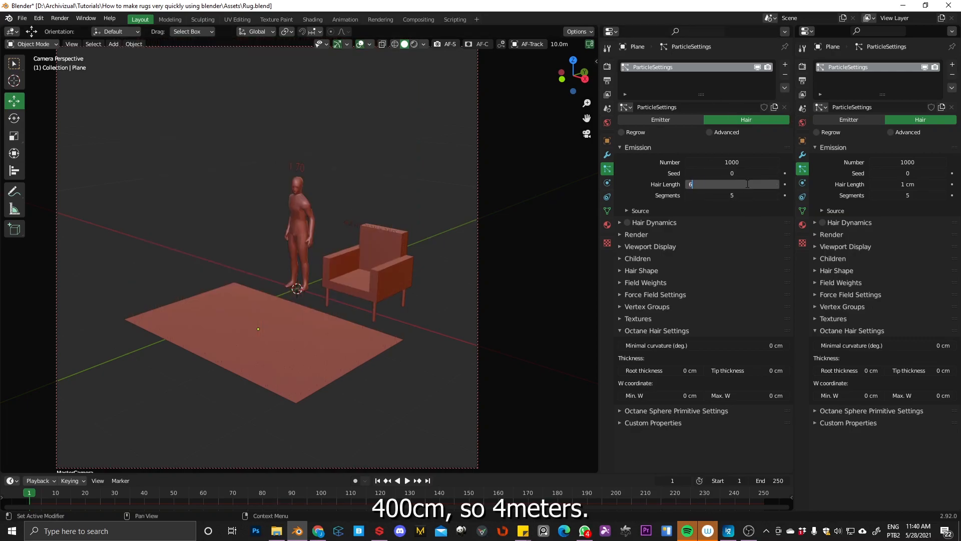
{"action": "type", "text": "6"}
{"action": "key", "text": "Return"}
{"action": "scroll", "coordinate": [359, 224], "scroll_direction": "up", "scroll_amount": 3}
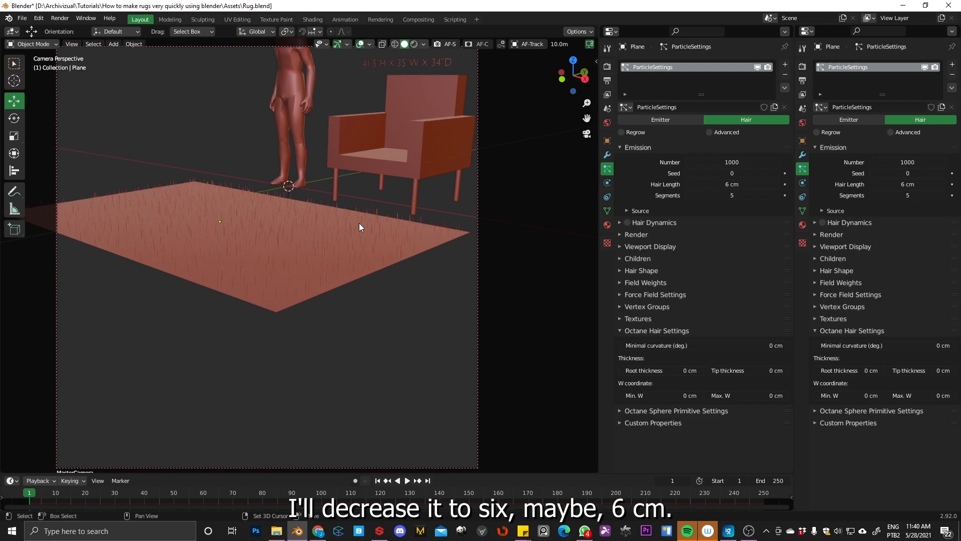
{"action": "scroll", "coordinate": [368, 238], "scroll_direction": "up", "scroll_amount": 1}
{"action": "scroll", "coordinate": [372, 257], "scroll_direction": "up", "scroll_amount": 1}
{"action": "scroll", "coordinate": [375, 247], "scroll_direction": "up", "scroll_amount": 1}
{"action": "scroll", "coordinate": [375, 247], "scroll_direction": "up", "scroll_amount": 1}
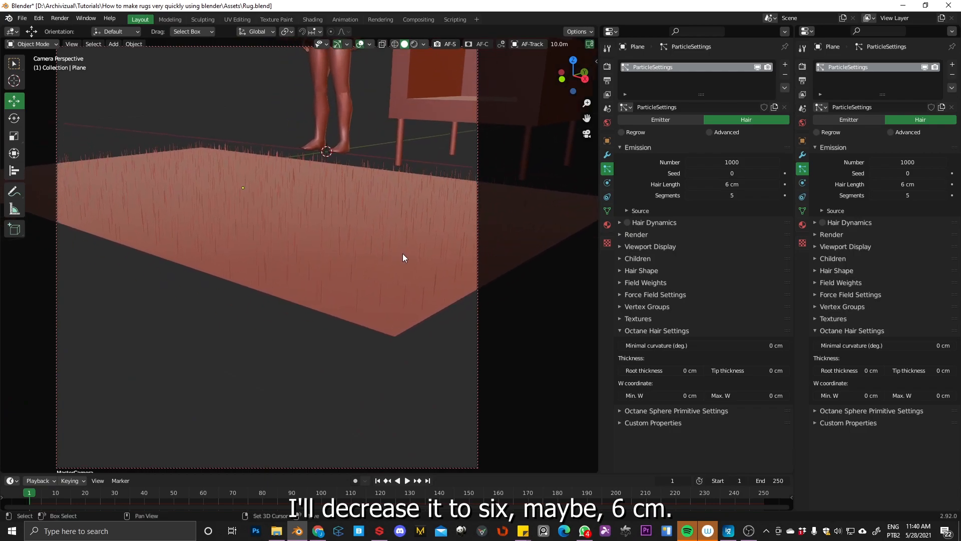
{"action": "scroll", "coordinate": [402, 258], "scroll_direction": "up", "scroll_amount": 1}
{"action": "scroll", "coordinate": [349, 241], "scroll_direction": "up", "scroll_amount": 1}
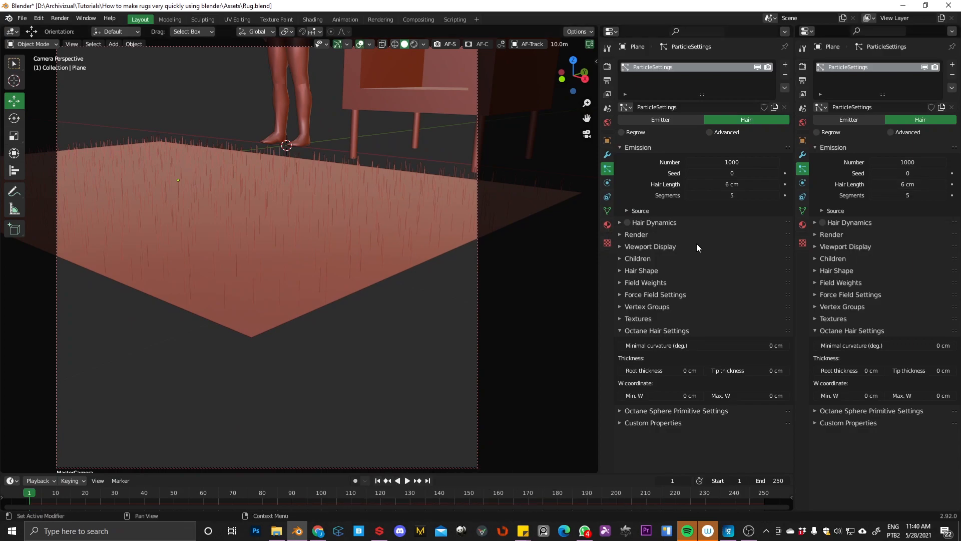
- Switch the hair children to Interpolated with display amount 5 and render amount 700
{"action": "left_click", "coordinate": [639, 248]}
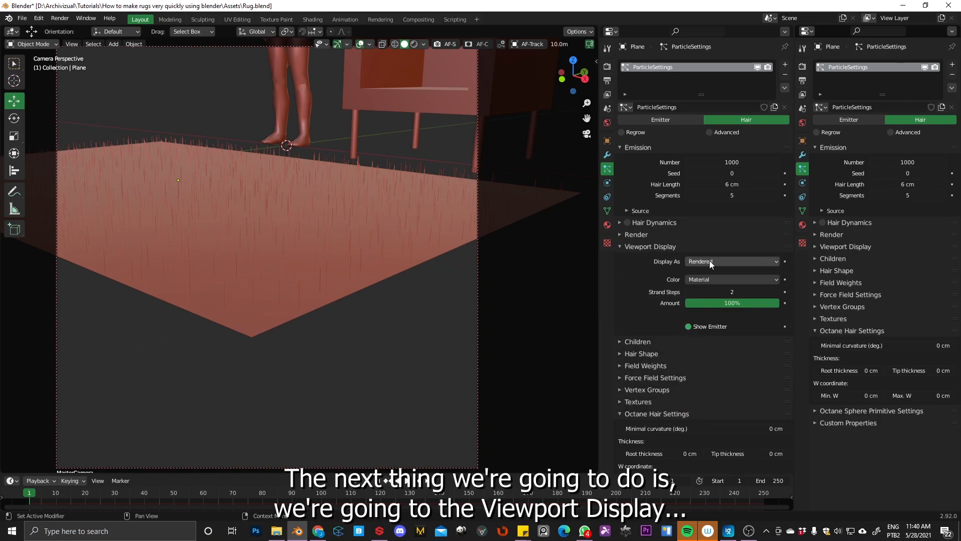
{"action": "left_click", "coordinate": [651, 248]}
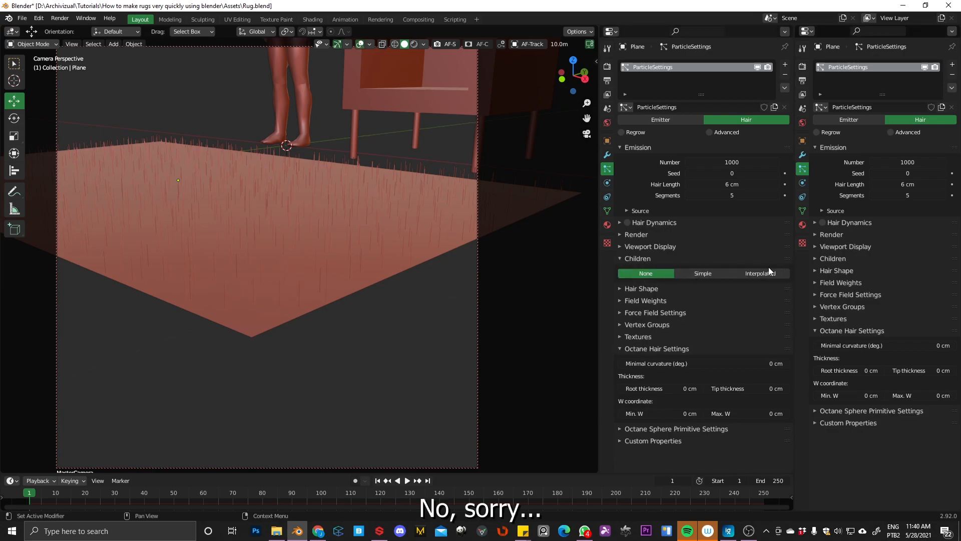
{"action": "left_click", "coordinate": [767, 274]}
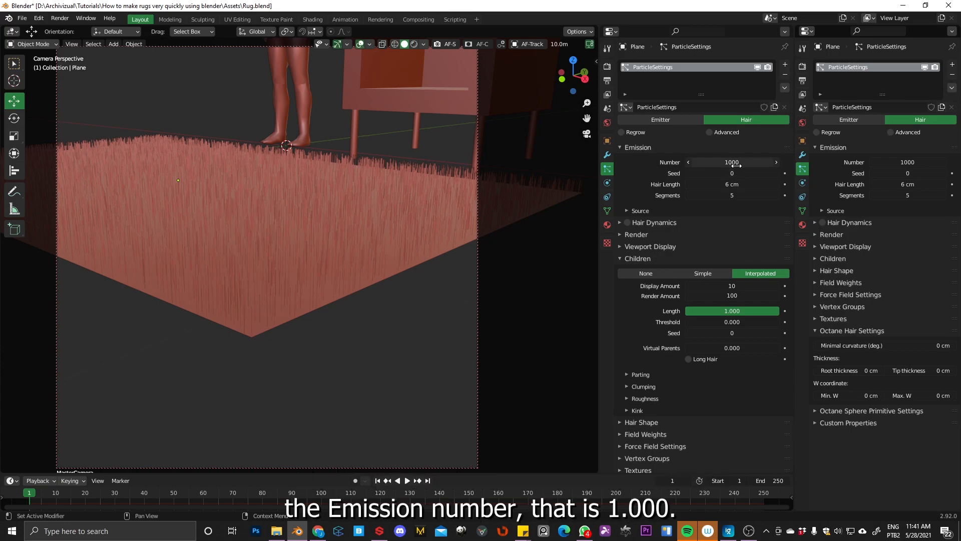
{"action": "left_click", "coordinate": [734, 287]}
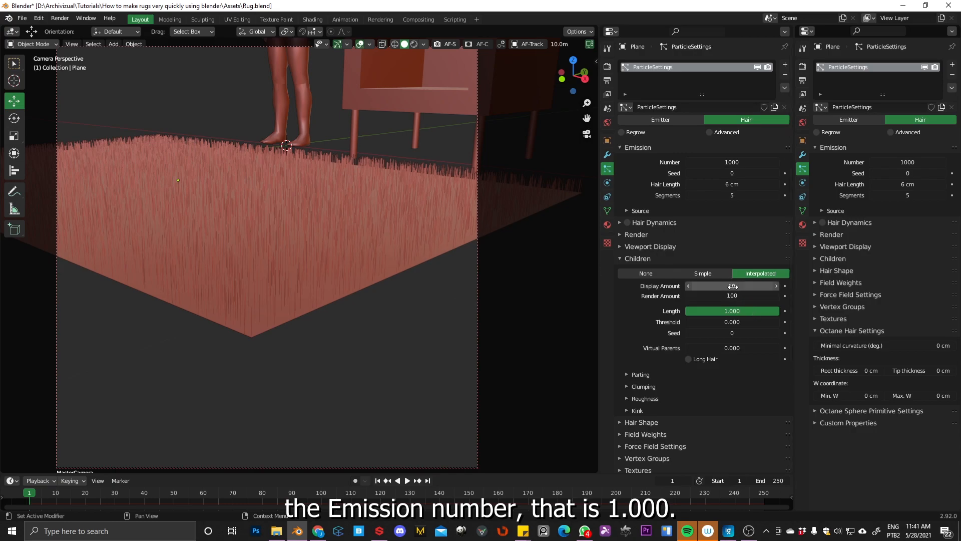
{"action": "type", "text": "0"}
{"action": "key", "text": "Return"}
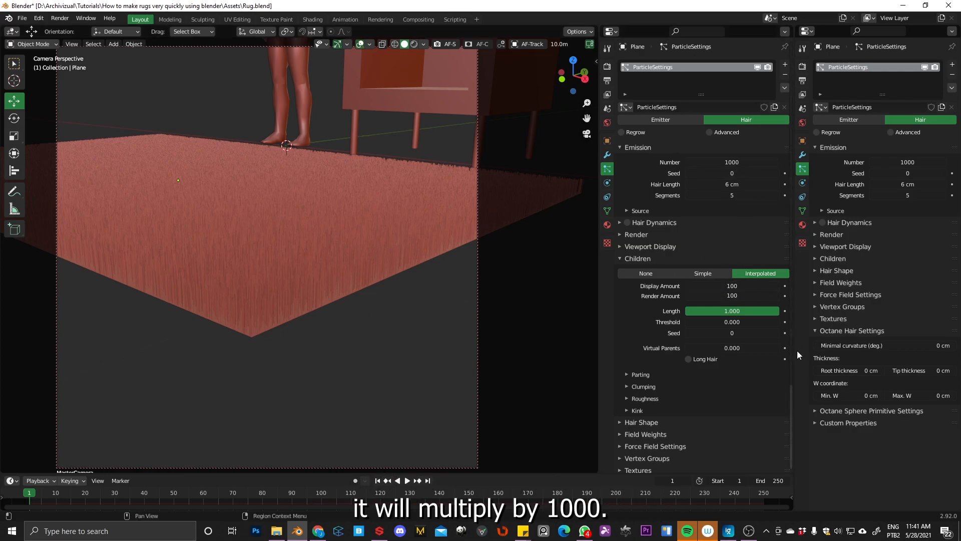
{"action": "double_click", "coordinate": [738, 288]}
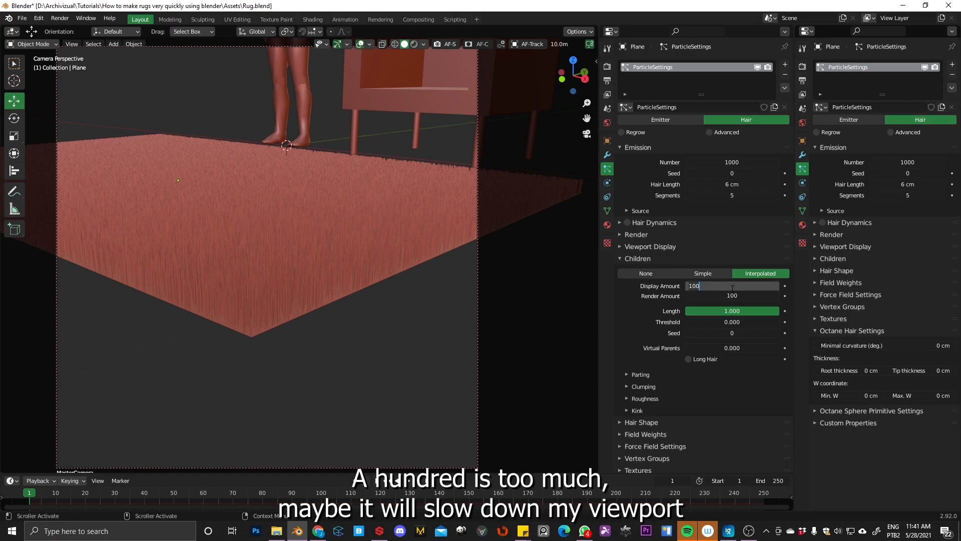
{"action": "type", "text": "5"}
{"action": "key", "text": "Return"}
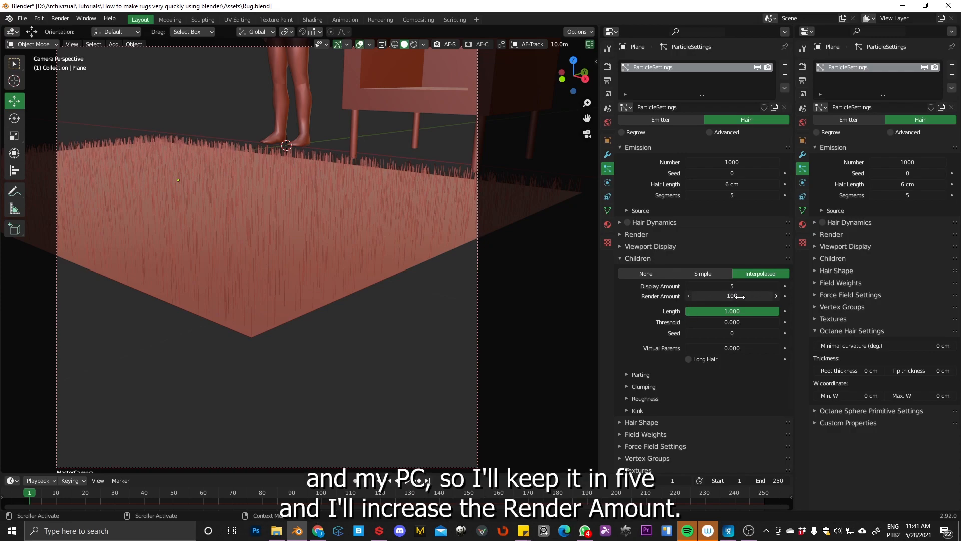
{"action": "double_click", "coordinate": [732, 295]}
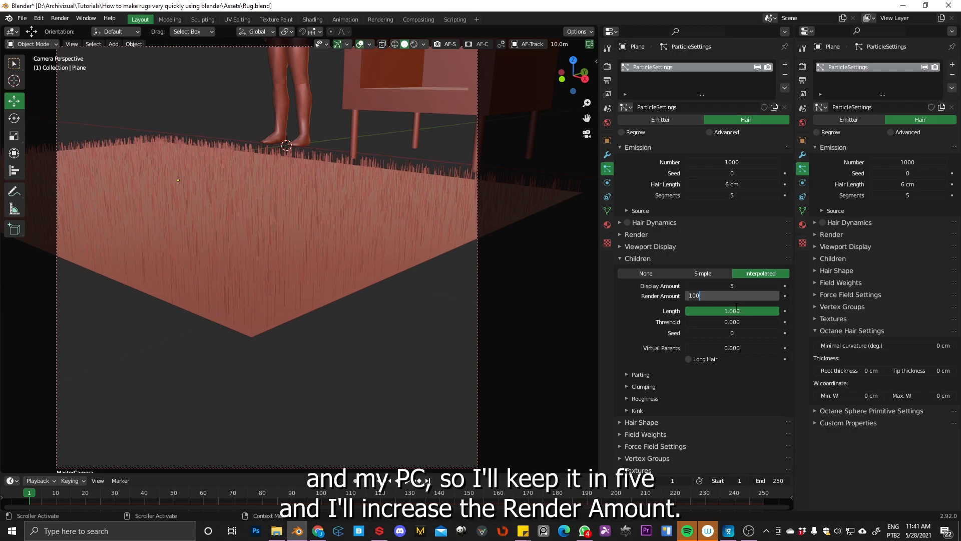
{"action": "type", "text": "700"}
{"action": "key", "text": "Return"}
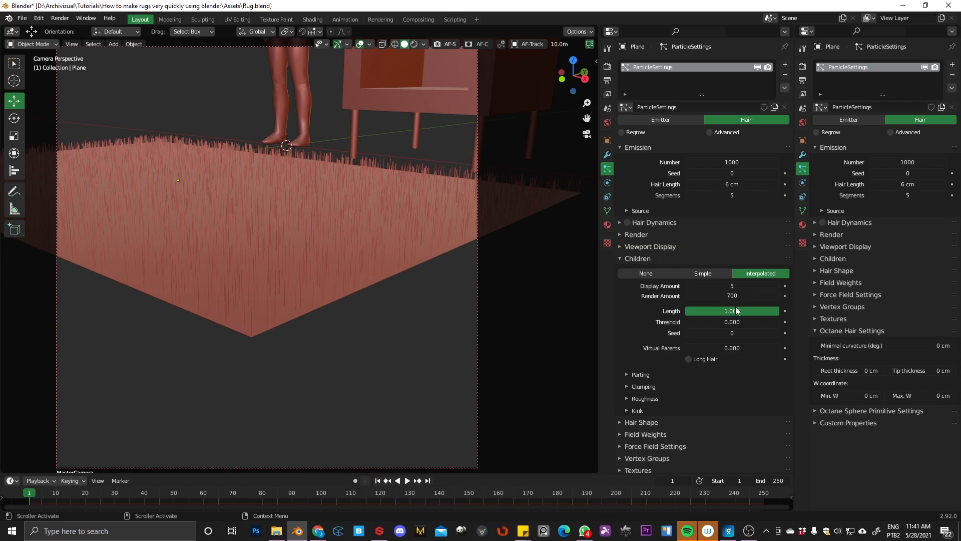
- Try a particle count of 5, then set the emission Number back to 2000
{"action": "double_click", "coordinate": [732, 162]}
{"action": "type", "text": "2000"}
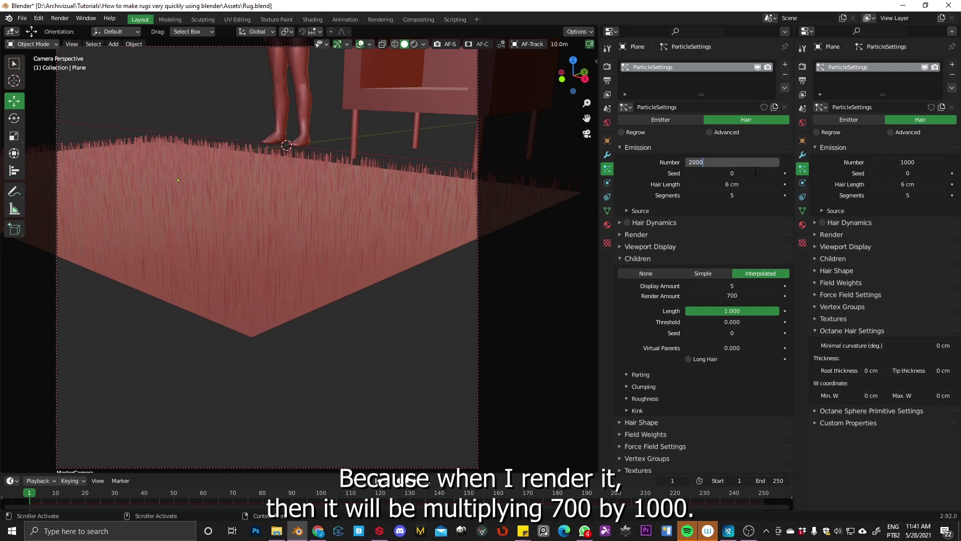
{"action": "key", "text": "Return"}
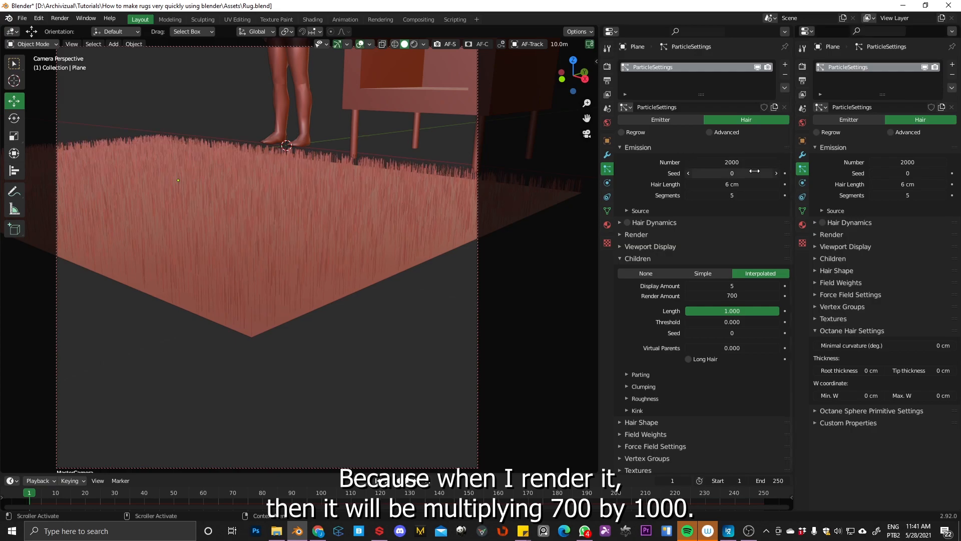
{"action": "left_click_drag", "start_coordinate": [733, 162], "coordinate": [744, 161]}
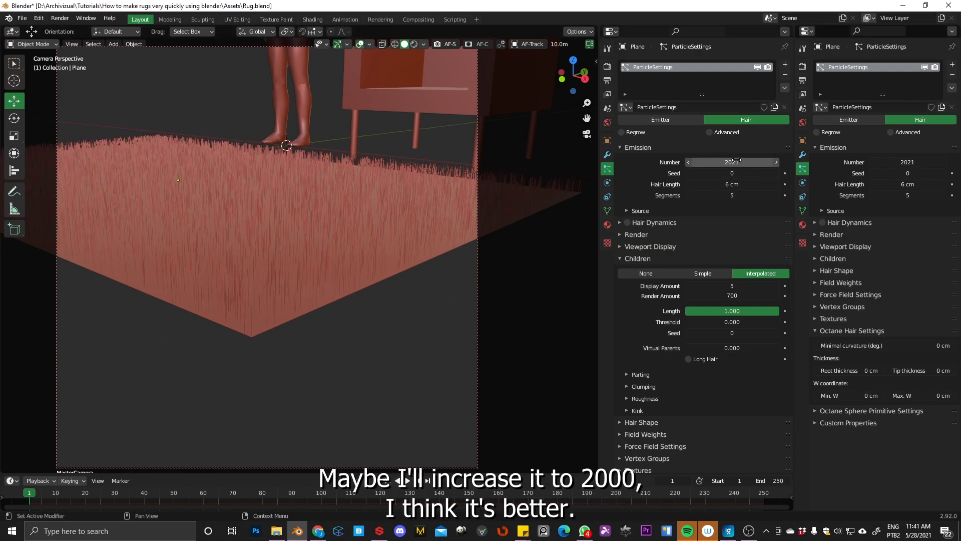
{"action": "double_click", "coordinate": [732, 162]}
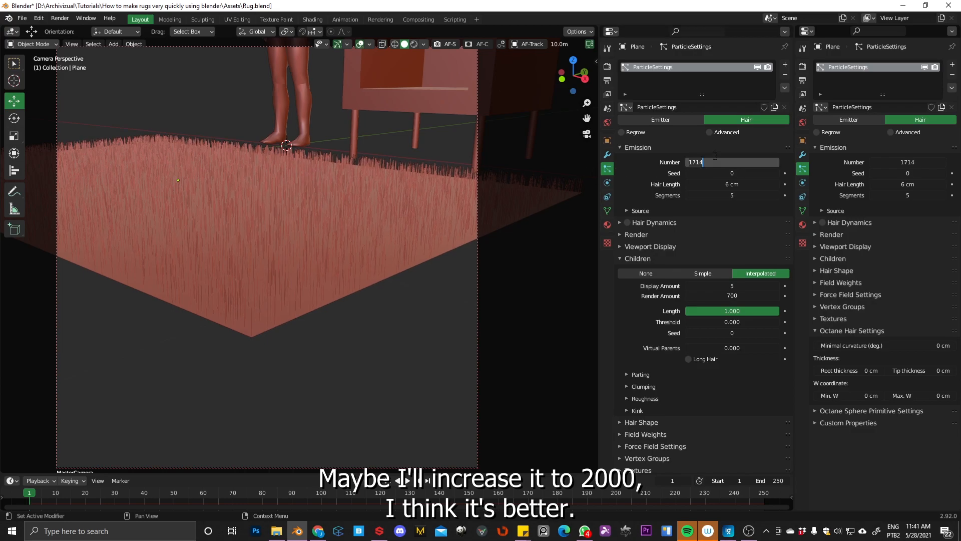
{"action": "type", "text": "5"}
{"action": "key", "text": "Return"}
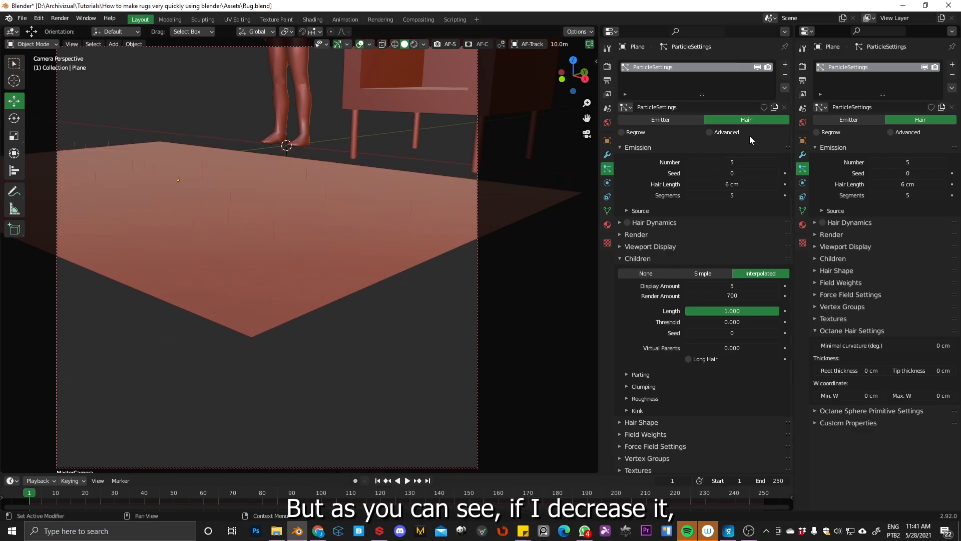
{"action": "double_click", "coordinate": [732, 163]}
{"action": "type", "text": "000"}
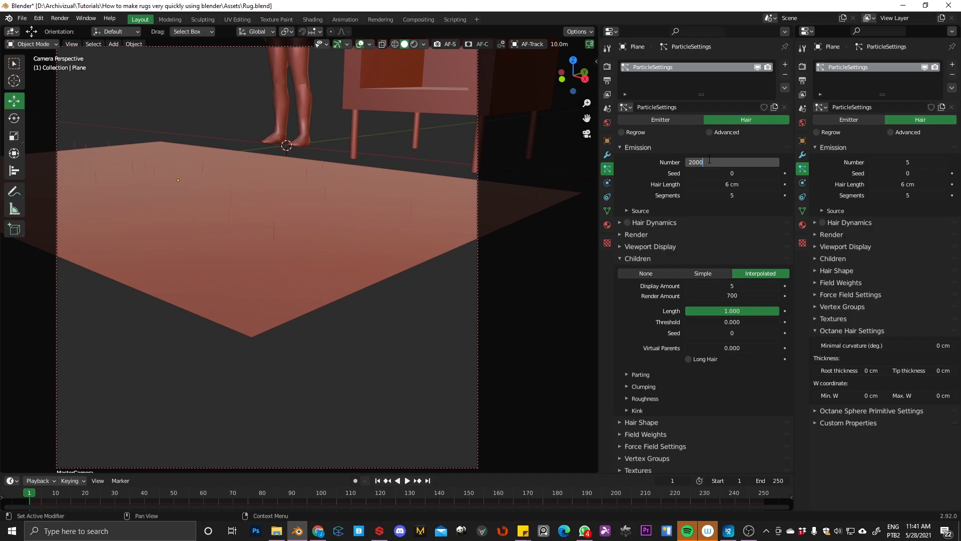
{"action": "key", "text": "Return"}
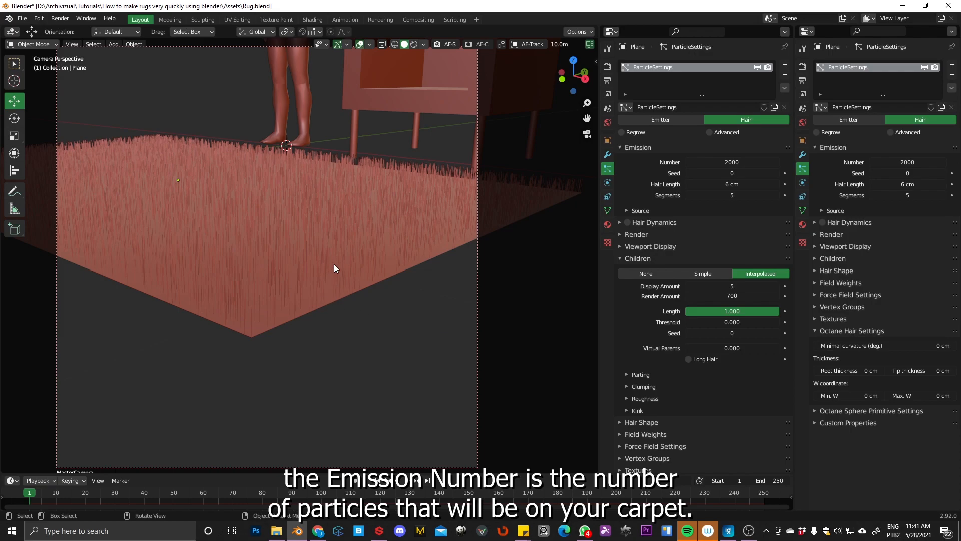
- View the rug edge-on, sketch and undo an annotation stroke, and return to the Move tool
{"action": "mouse_move", "coordinate": [334, 263]}
{"action": "middle_mouse_down"}
{"action": "mouse_move", "coordinate": [390, 219]}
{"action": "mouse_move", "coordinate": [327, 237]}
{"action": "middle_mouse_up"}
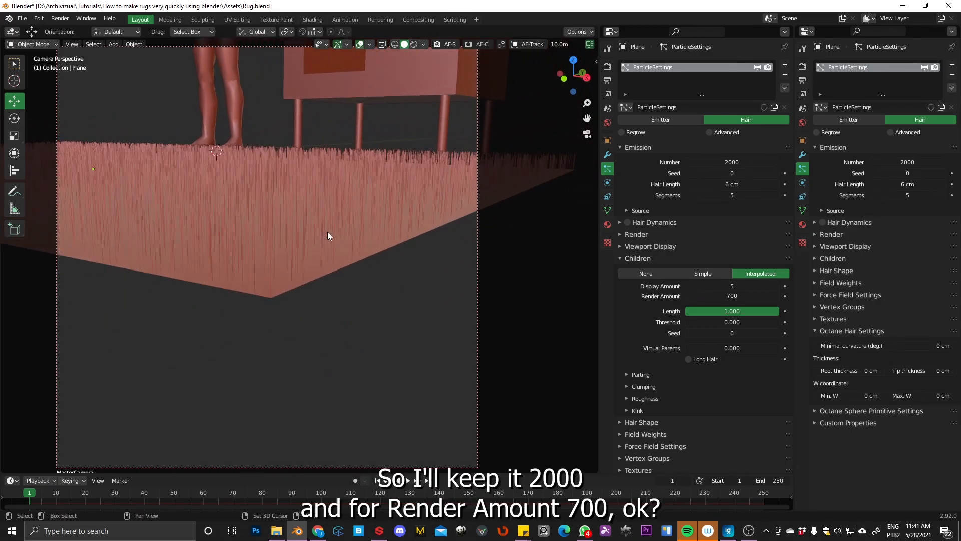
{"action": "left_click", "coordinate": [13, 192]}
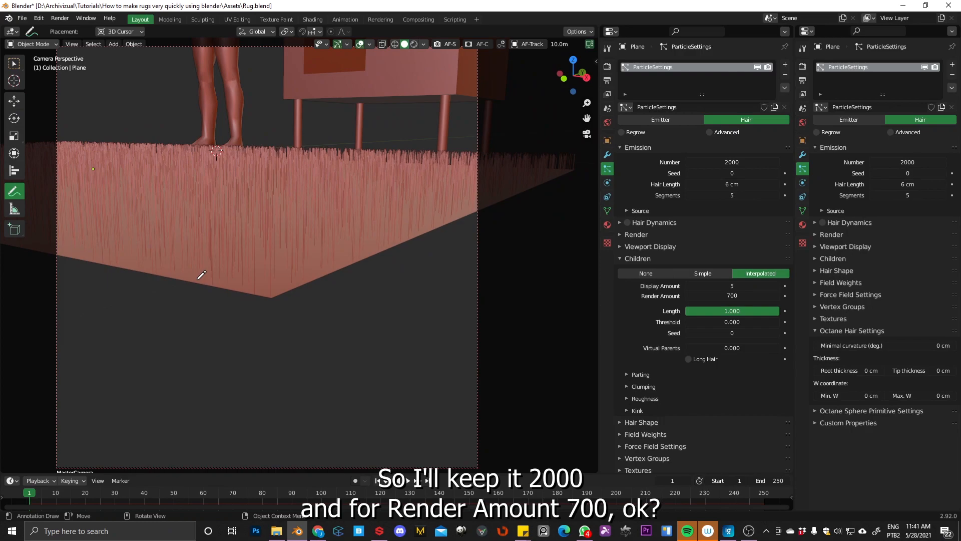
{"action": "left_click_drag", "start_coordinate": [180, 195], "coordinate": [218, 278]}
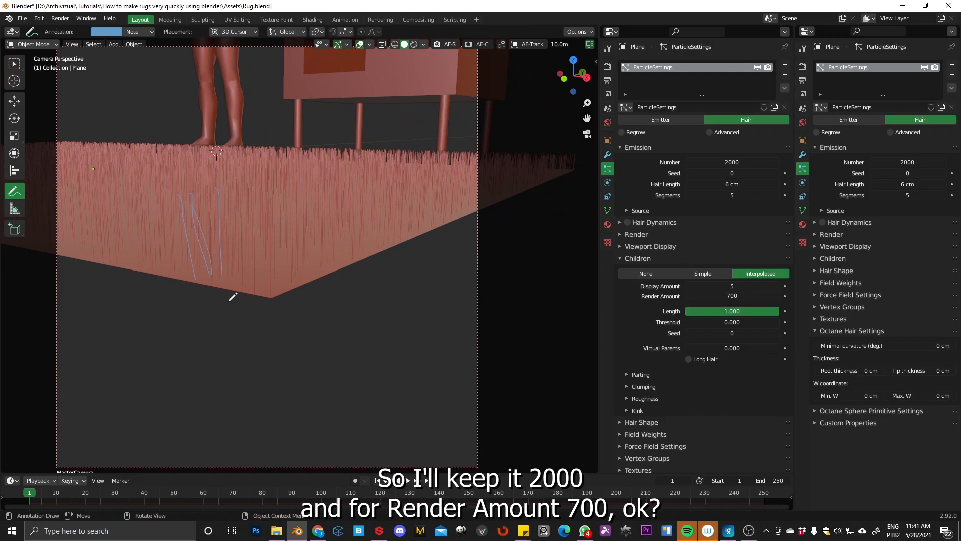
{"action": "key", "text": "ctrl+z"}
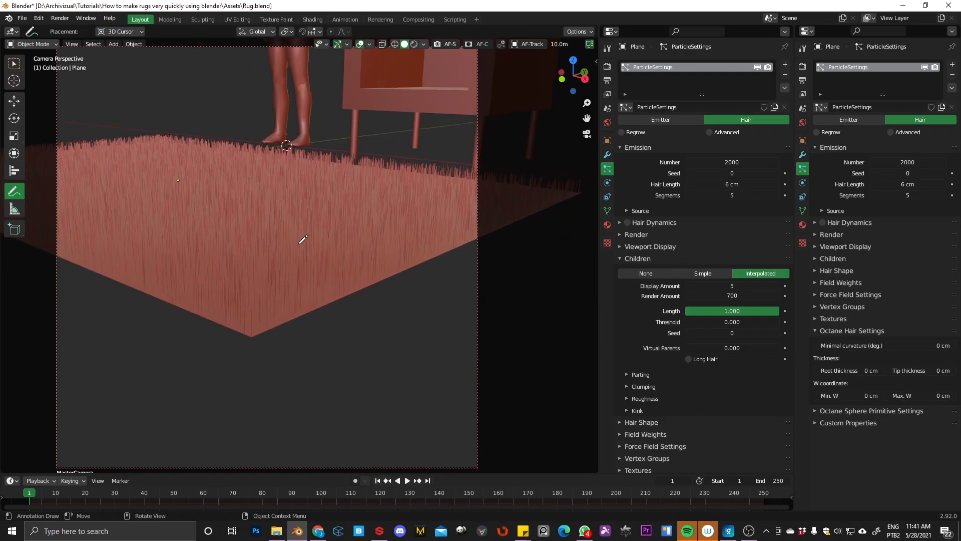
{"action": "left_click", "coordinate": [14, 100]}
{"action": "scroll", "coordinate": [721, 301], "scroll_direction": "down", "scroll_amount": 5}
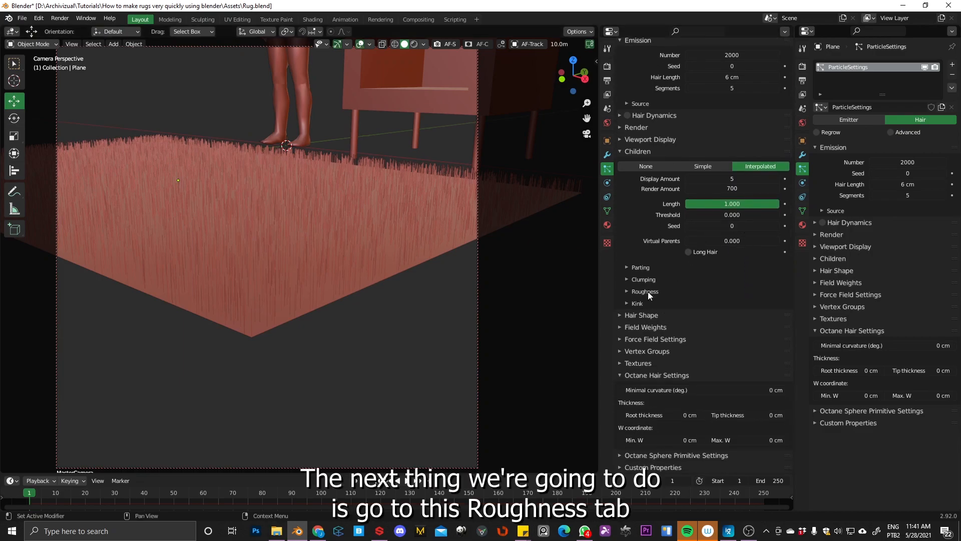
- Raise the children Roughness Random value, then lower it to about 0.011
{"action": "left_click", "coordinate": [649, 292]}
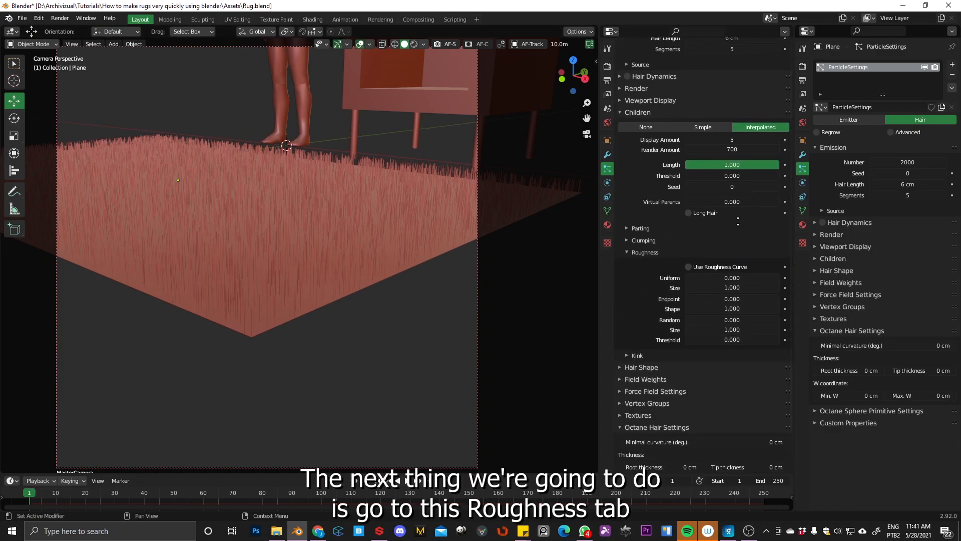
{"action": "scroll", "coordinate": [748, 274], "scroll_direction": "down", "scroll_amount": 3}
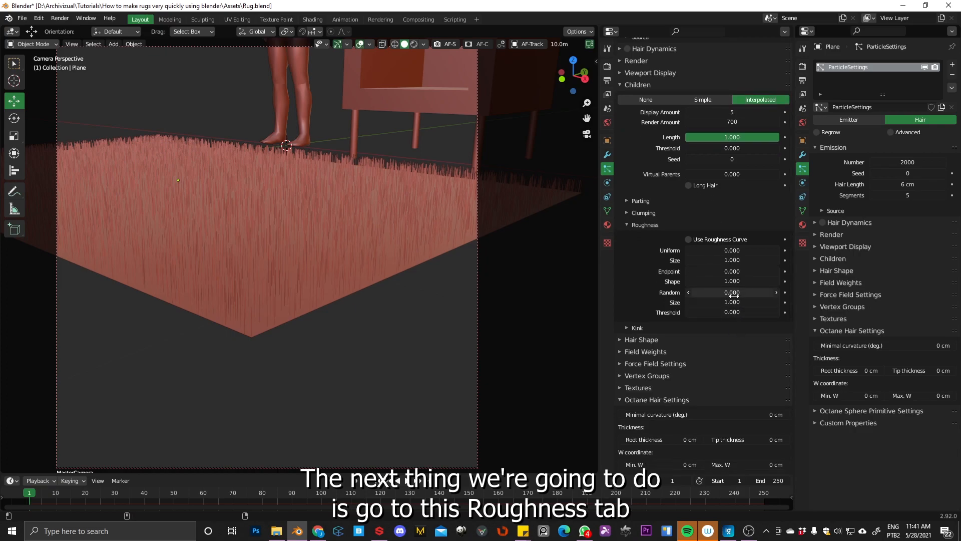
{"action": "left_click_drag", "start_coordinate": [740, 291], "coordinate": [754, 285]}
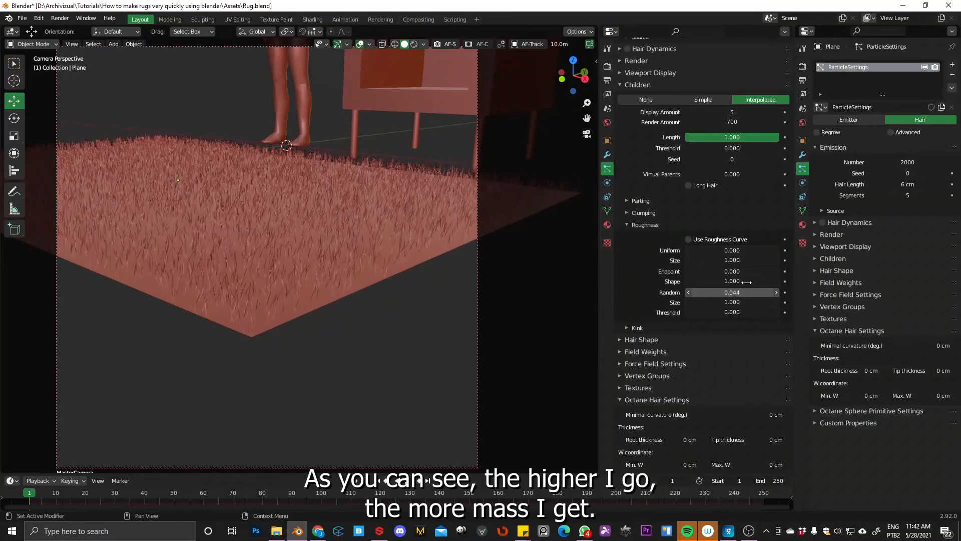
{"action": "scroll", "coordinate": [421, 301], "scroll_direction": "up", "scroll_amount": 3}
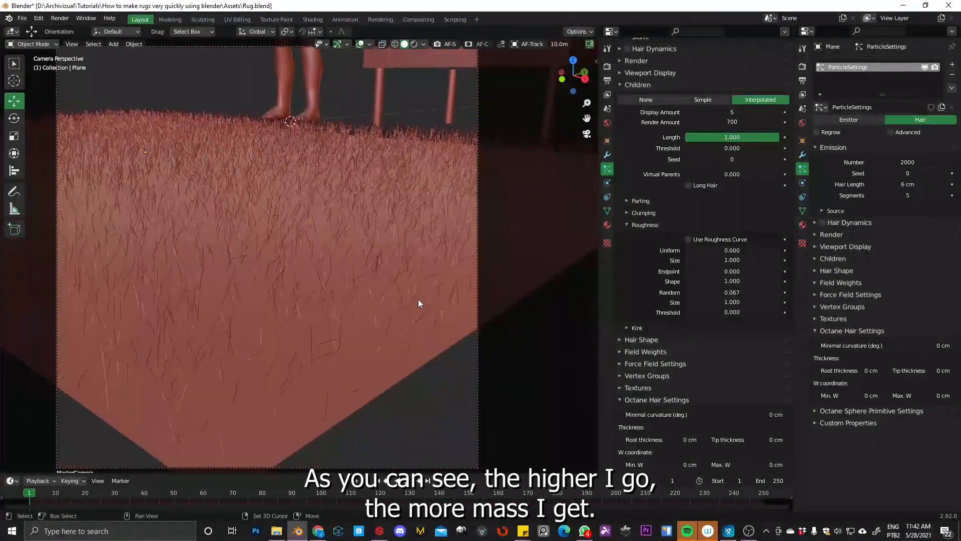
{"action": "scroll", "coordinate": [418, 299], "scroll_direction": "down", "scroll_amount": 3}
{"action": "left_click_drag", "start_coordinate": [734, 292], "coordinate": [447, 313]}
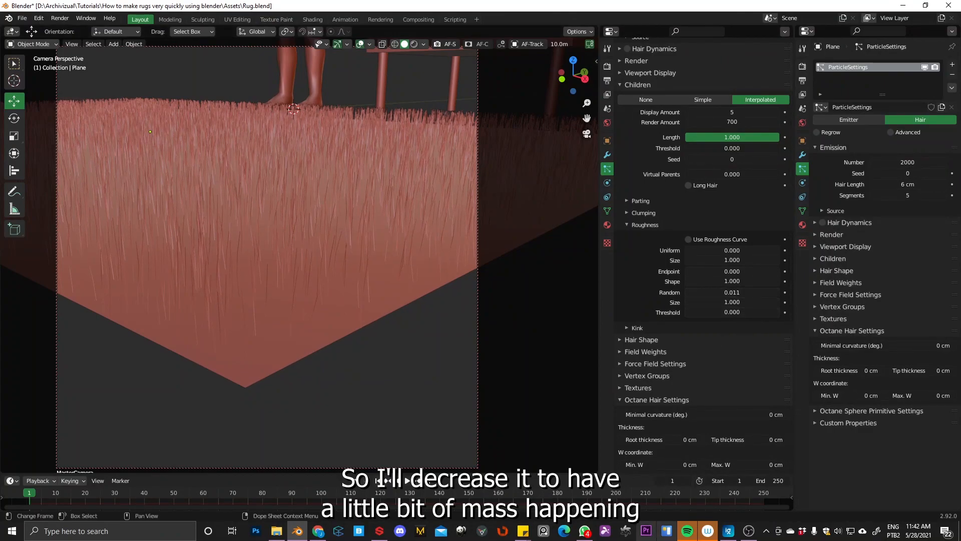
- Try Curl, Wave and Braid kink types, then set the hair kink to Radial
{"action": "left_click", "coordinate": [639, 327]}
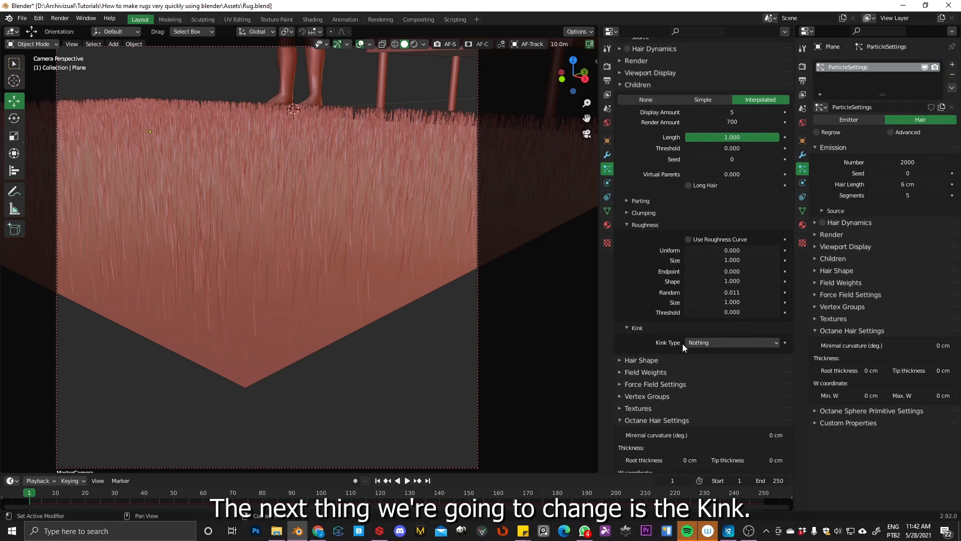
{"action": "left_click", "coordinate": [725, 344]}
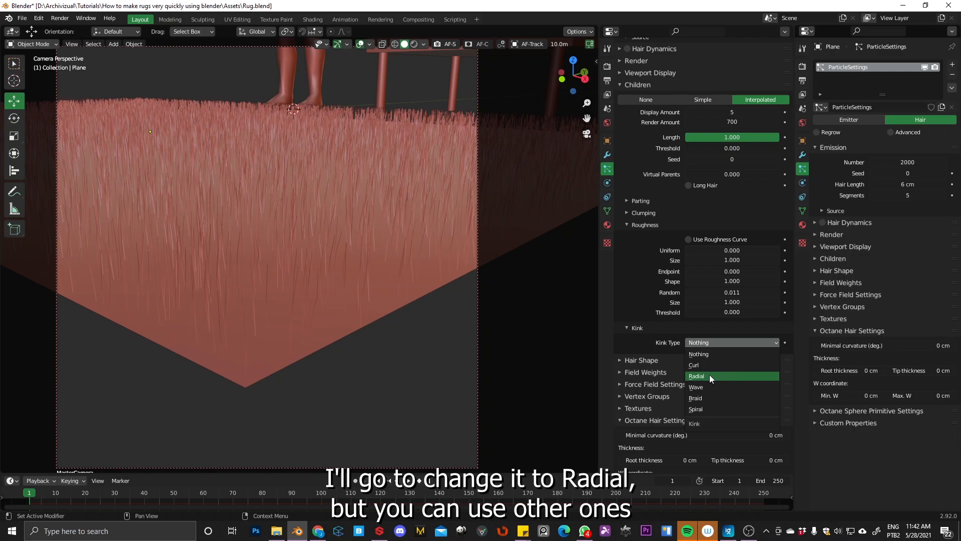
{"action": "left_click", "coordinate": [703, 386]}
{"action": "left_click", "coordinate": [711, 345]}
{"action": "left_click", "coordinate": [703, 367]}
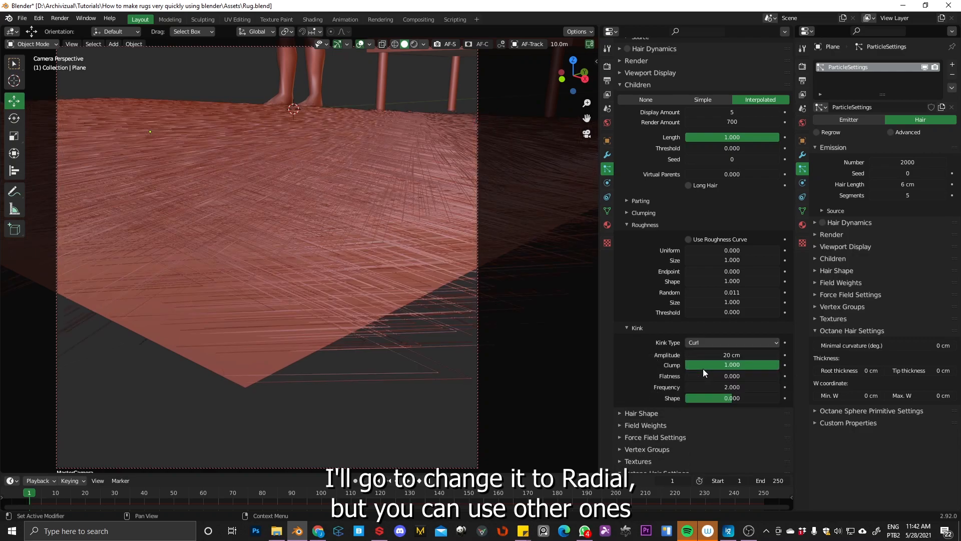
{"action": "left_click", "coordinate": [713, 343]}
{"action": "left_click", "coordinate": [710, 366]}
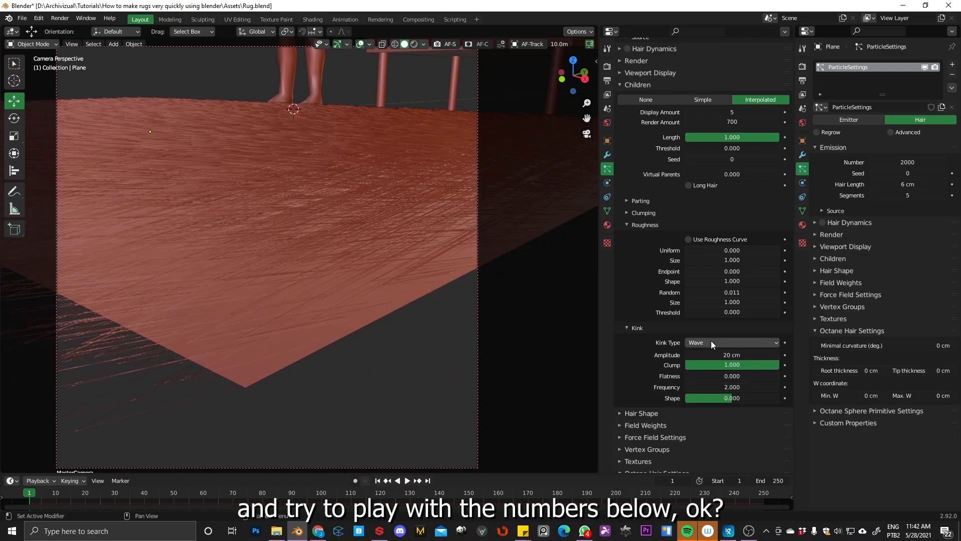
{"action": "left_click", "coordinate": [711, 342]}
{"action": "left_click", "coordinate": [705, 399]}
{"action": "left_click", "coordinate": [706, 345]}
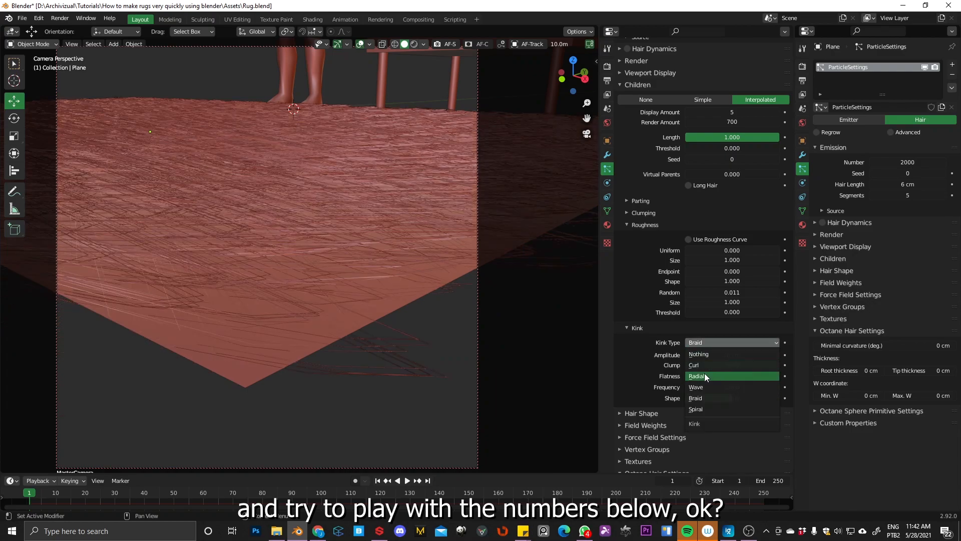
{"action": "left_click", "coordinate": [704, 373]}
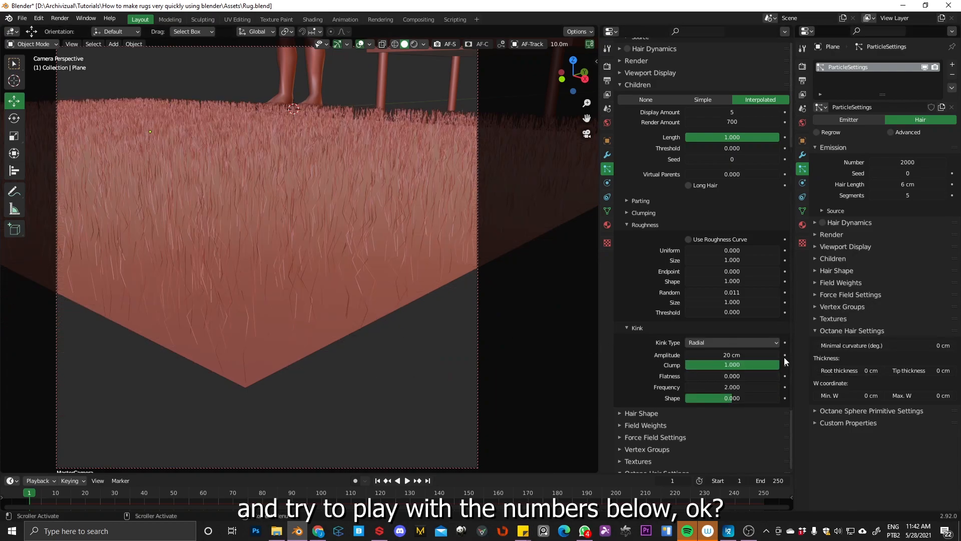
- Set the kink frequency to 1.000
{"action": "mouse_move", "coordinate": [781, 386]}
{"action": "left_mouse_down"}
{"action": "mouse_move", "coordinate": [571, 371]}
{"action": "mouse_move", "coordinate": [494, 396]}
{"action": "mouse_move", "coordinate": [488, 385]}
{"action": "mouse_move", "coordinate": [526, 385]}
{"action": "left_mouse_up"}
{"action": "double_click", "coordinate": [732, 387]}
{"action": "type", "text": "1"}
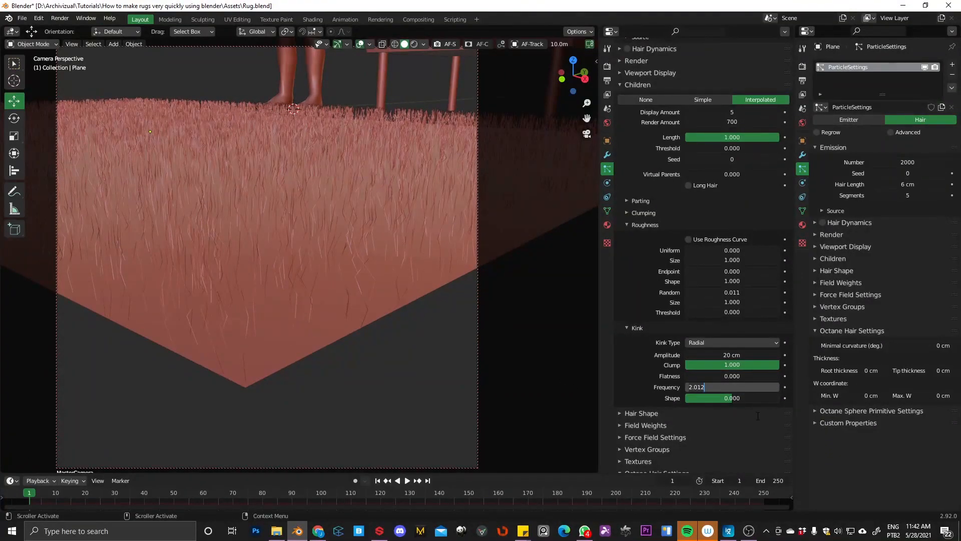
{"action": "key", "text": "Return"}
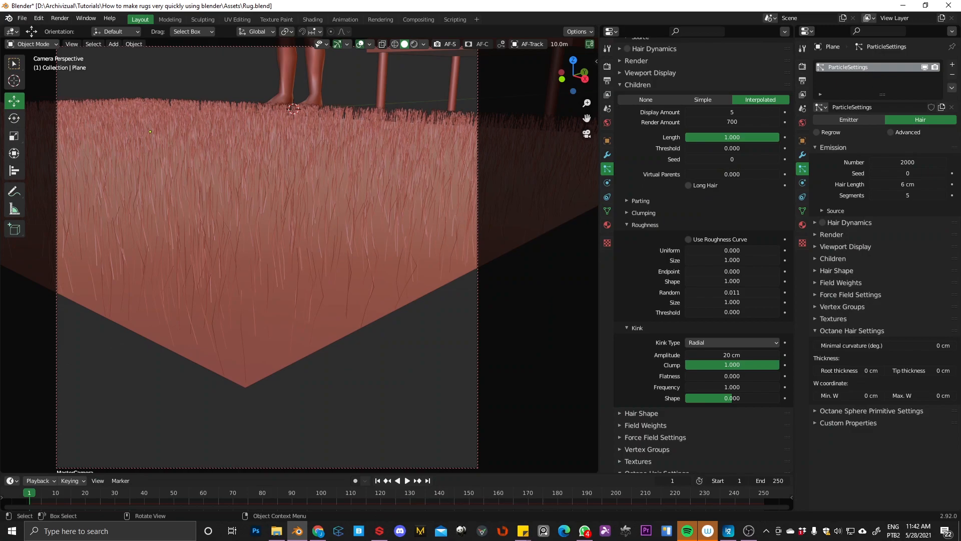
- Adjust the hair emission length to 3.6 cm while checking the rug from several angles
{"action": "middle_click_drag", "start_coordinate": [252, 199], "coordinate": [344, 223]}
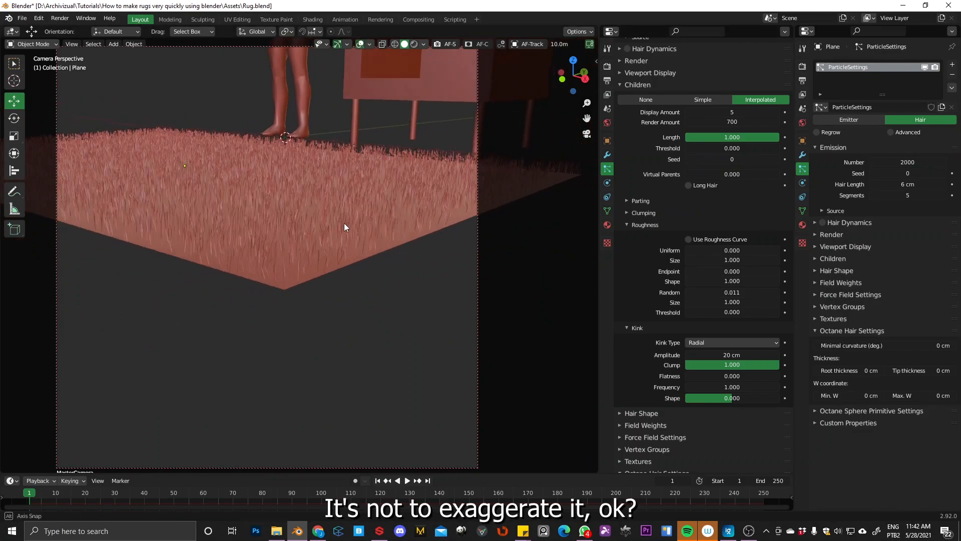
{"action": "scroll", "coordinate": [739, 170], "scroll_direction": "up", "scroll_amount": 3}
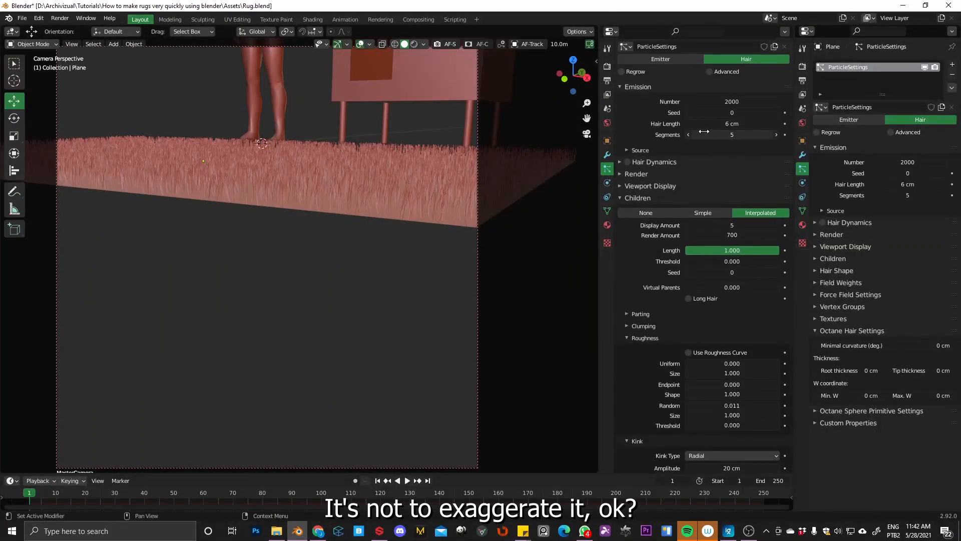
{"action": "scroll", "coordinate": [419, 204], "scroll_direction": "up", "scroll_amount": 2}
{"action": "scroll", "coordinate": [428, 182], "scroll_direction": "up", "scroll_amount": 2}
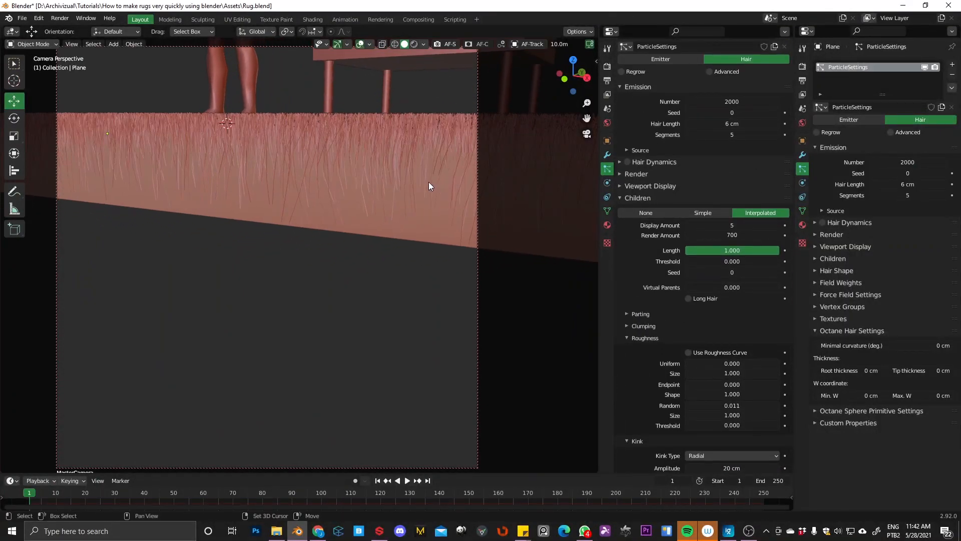
{"action": "scroll", "coordinate": [445, 145], "scroll_direction": "up", "scroll_amount": 2}
{"action": "double_click", "coordinate": [736, 123]}
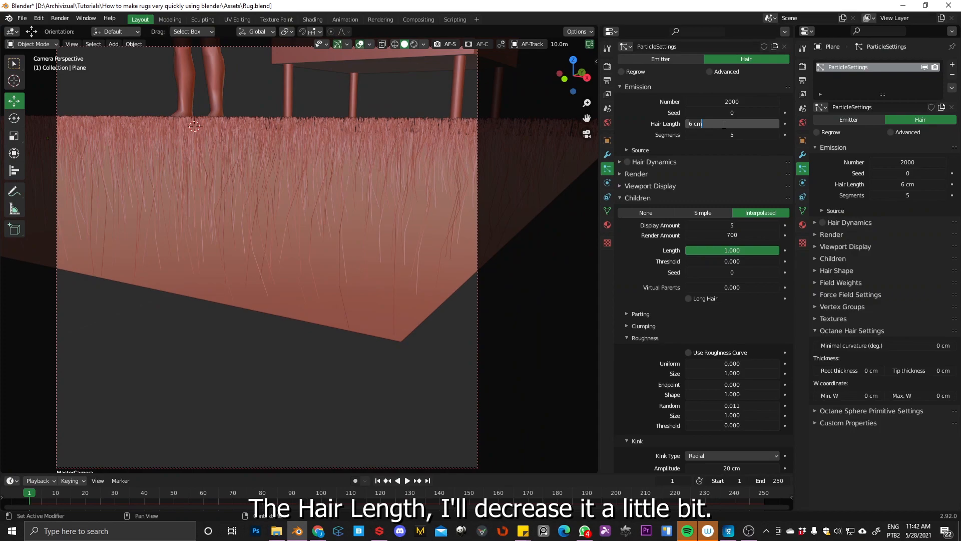
{"action": "type", "text": "0.8"}
{"action": "key", "text": "Return"}
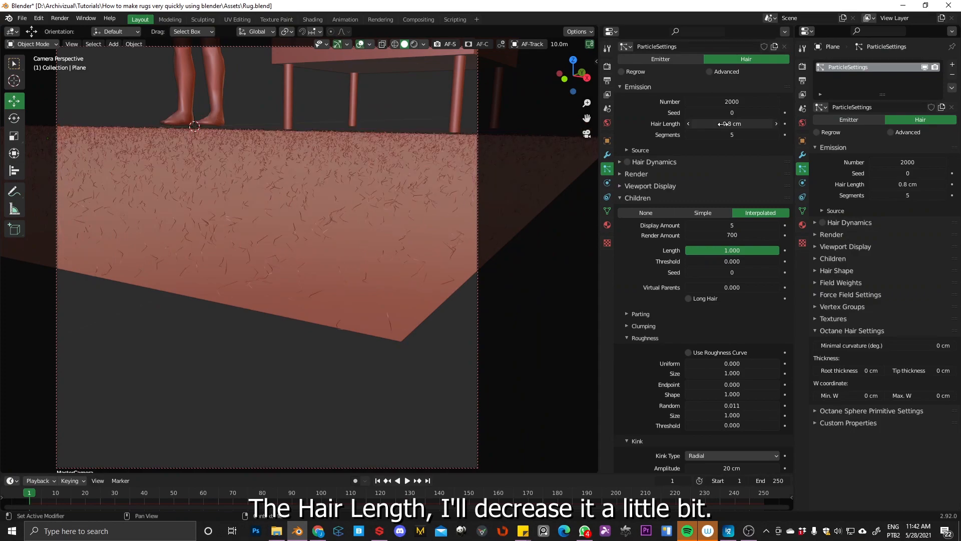
{"action": "scroll", "coordinate": [356, 246], "scroll_direction": "up", "scroll_amount": 3}
{"action": "middle_click_drag", "start_coordinate": [355, 245], "coordinate": [345, 256]}
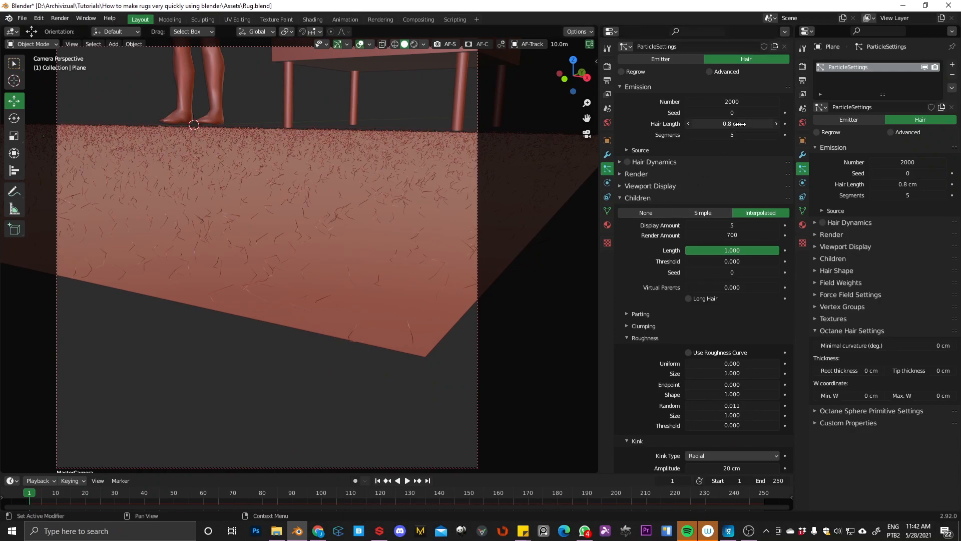
{"action": "left_click_drag", "start_coordinate": [714, 123], "coordinate": [736, 123]}
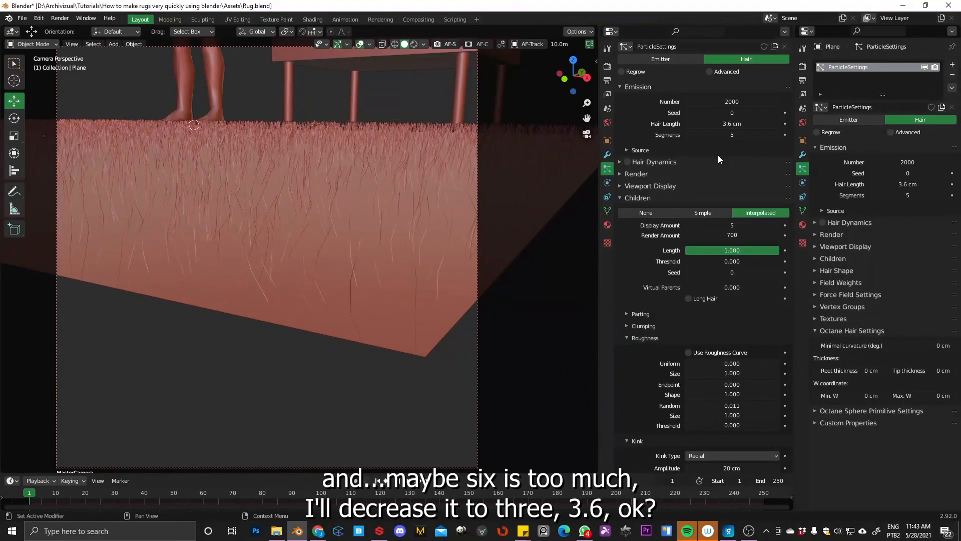
{"action": "scroll", "coordinate": [356, 237], "scroll_direction": "down", "scroll_amount": 1}
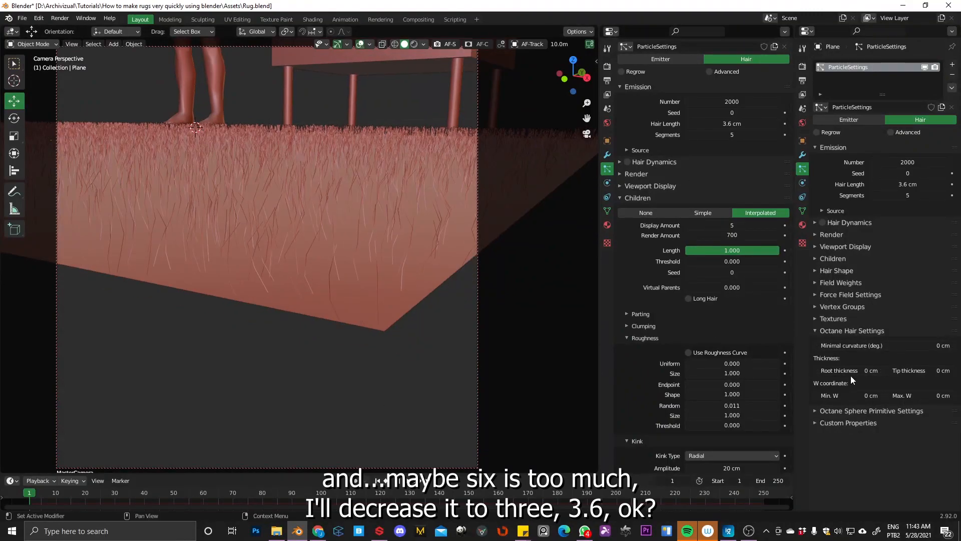
{"action": "middle_click_drag", "start_coordinate": [379, 181], "coordinate": [370, 155]}
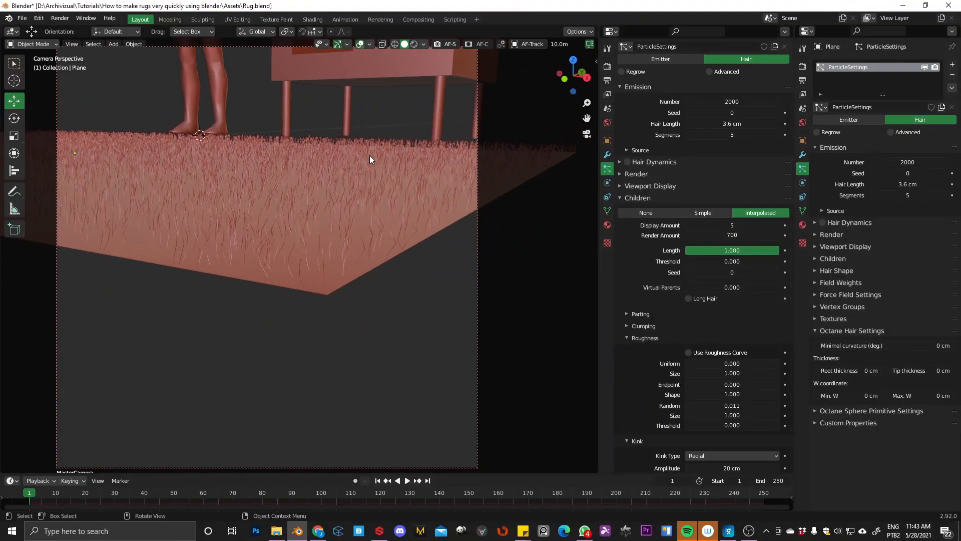
- Preview in rendered shading and thicken the Octane hair root and tip to 1 cm
{"action": "left_click", "coordinate": [422, 44]}
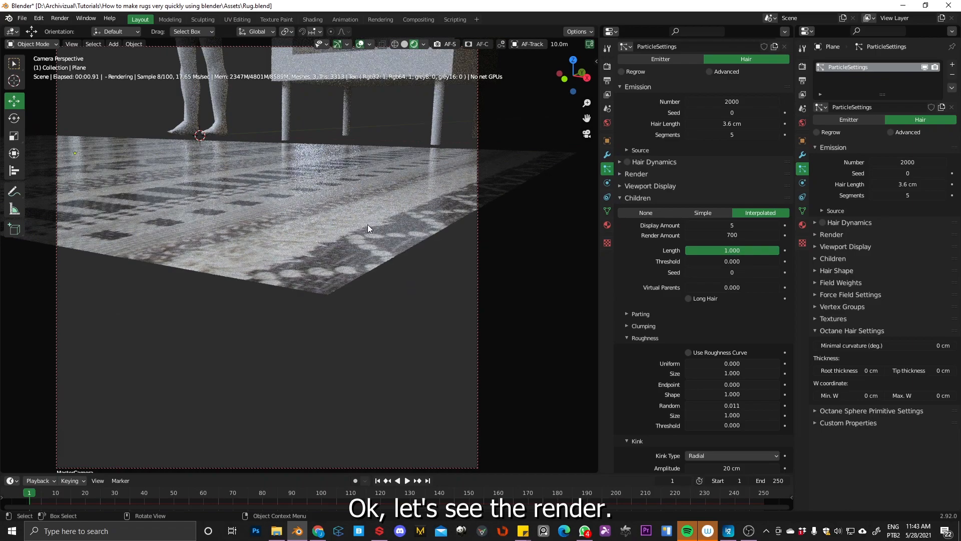
{"action": "scroll", "coordinate": [280, 266], "scroll_direction": "up", "scroll_amount": 3}
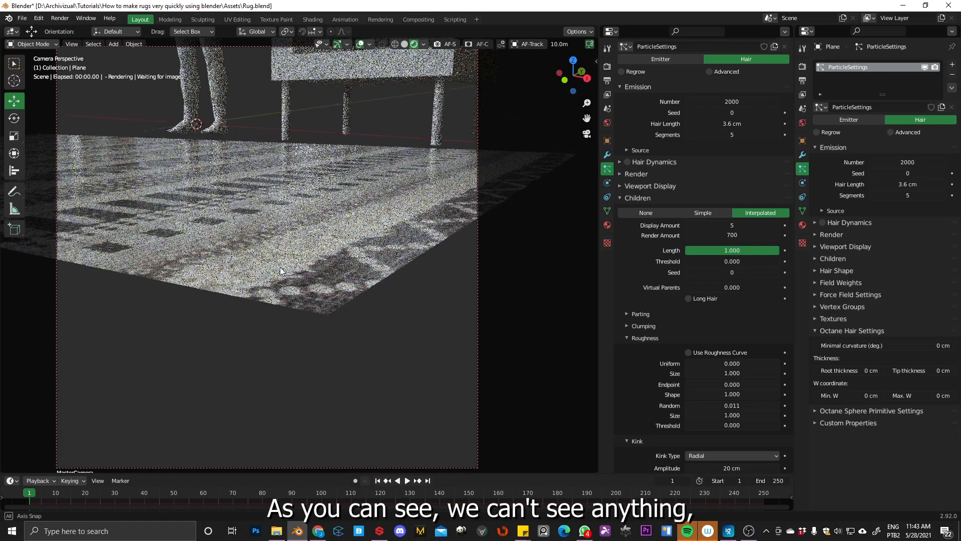
{"action": "scroll", "coordinate": [300, 263], "scroll_direction": "down", "scroll_amount": 3}
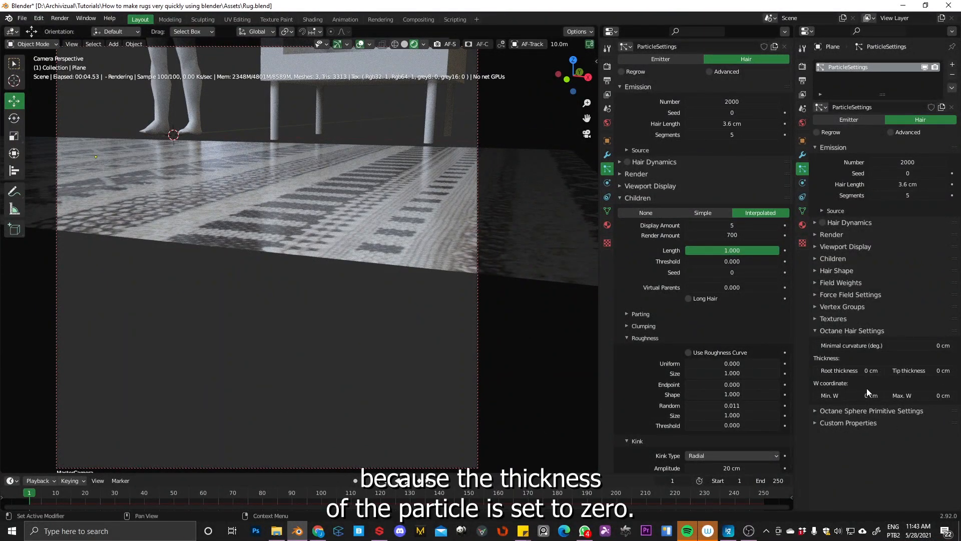
{"action": "scroll", "coordinate": [713, 263], "scroll_direction": "down", "scroll_amount": 3}
{"action": "scroll", "coordinate": [714, 263], "scroll_direction": "up", "scroll_amount": 5}
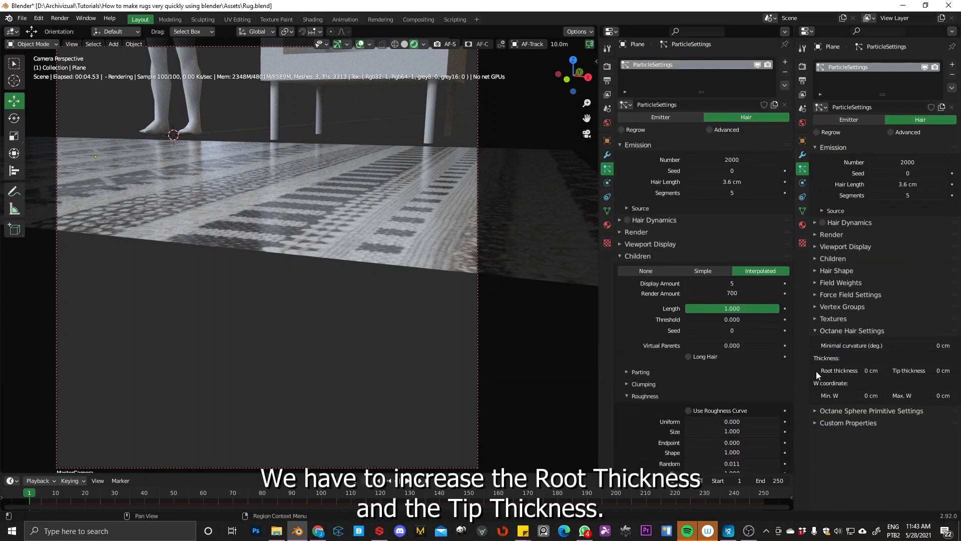
{"action": "left_click", "coordinate": [881, 370]}
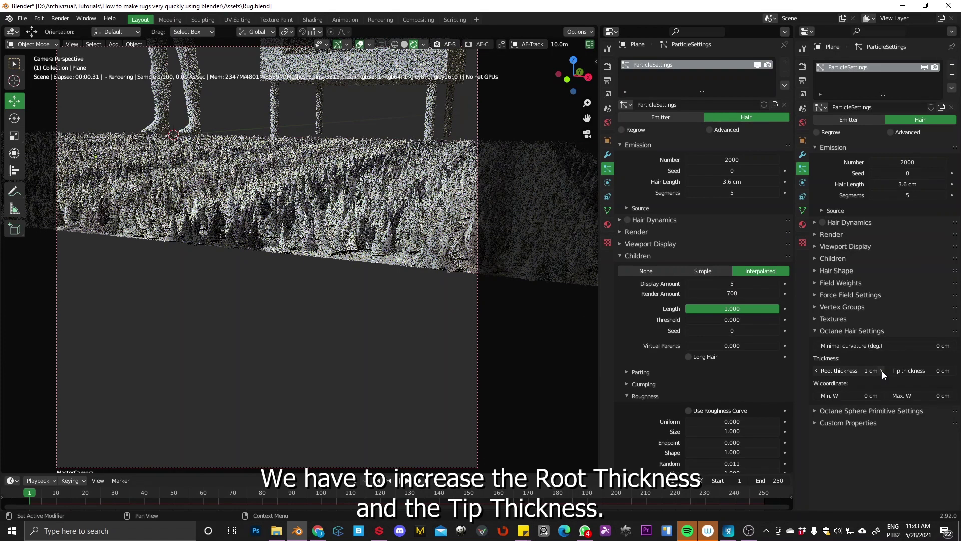
{"action": "left_click", "coordinate": [953, 370]}
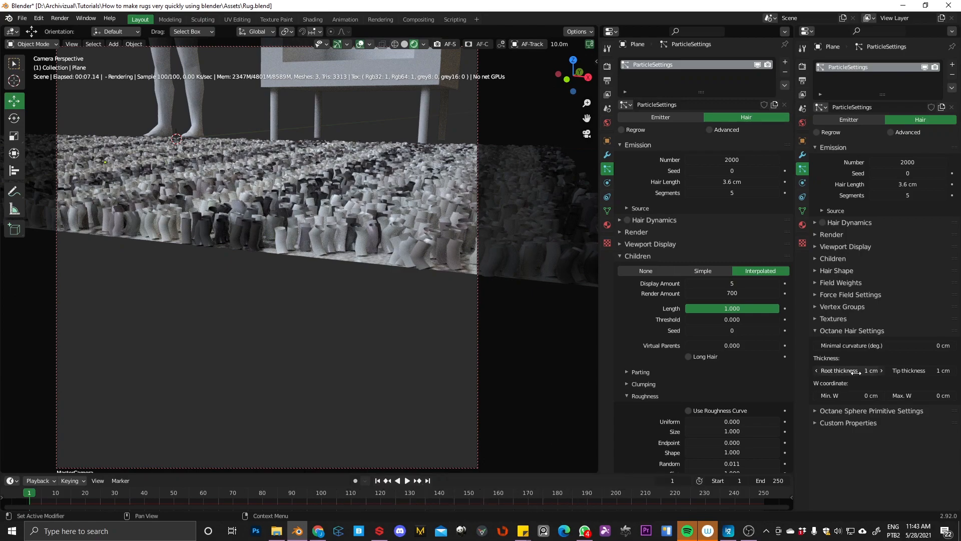
- Set Octane hair root thickness to 0.4 cm and tip thickness to 0.1 cm
{"action": "left_click", "coordinate": [848, 375]}
{"action": "type", "text": "0.4"}
{"action": "key", "text": "Return"}
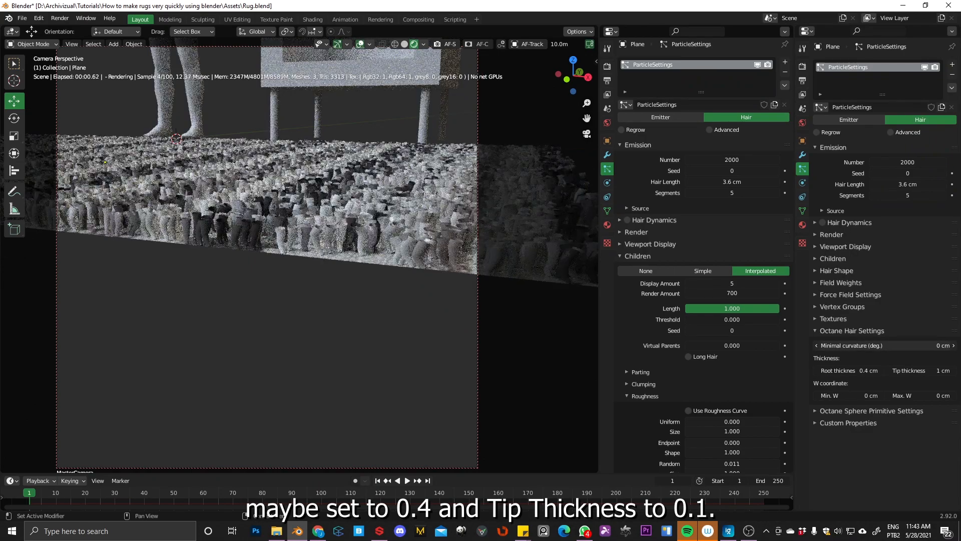
{"action": "double_click", "coordinate": [913, 372]}
{"action": "type", "text": "0.1"}
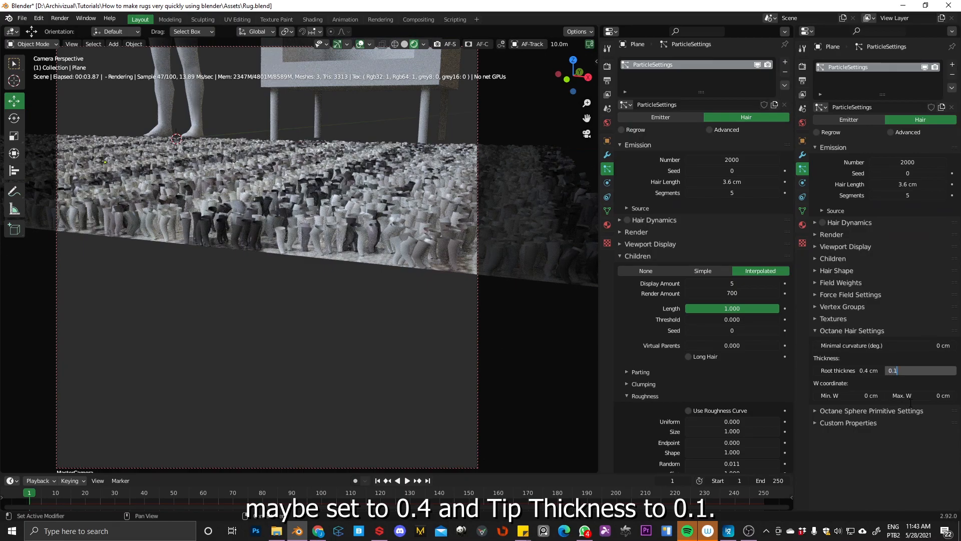
{"action": "key", "text": "Return"}
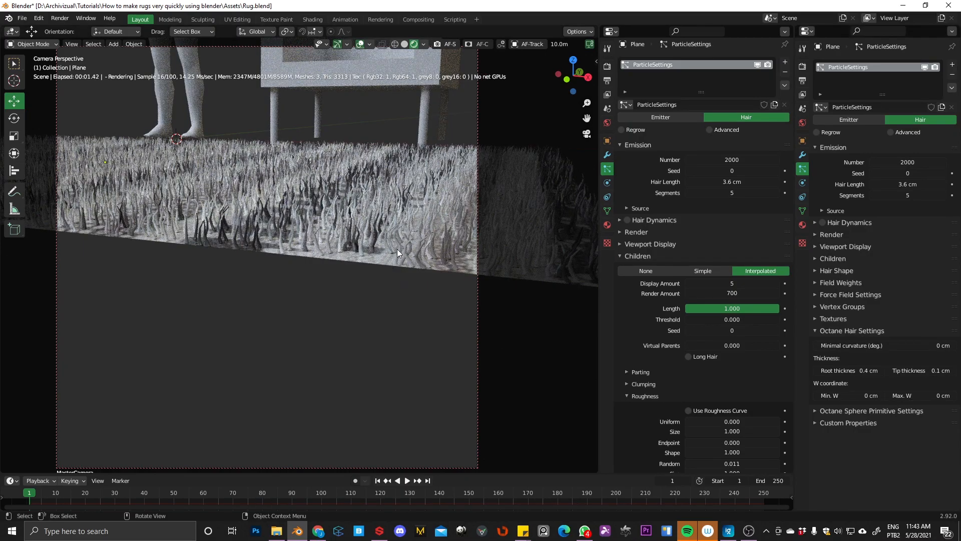
- Reduce the rug's Hair Length to 0.9 cm and view it in Solid shading
{"action": "middle_click_drag", "start_coordinate": [397, 248], "coordinate": [370, 251]}
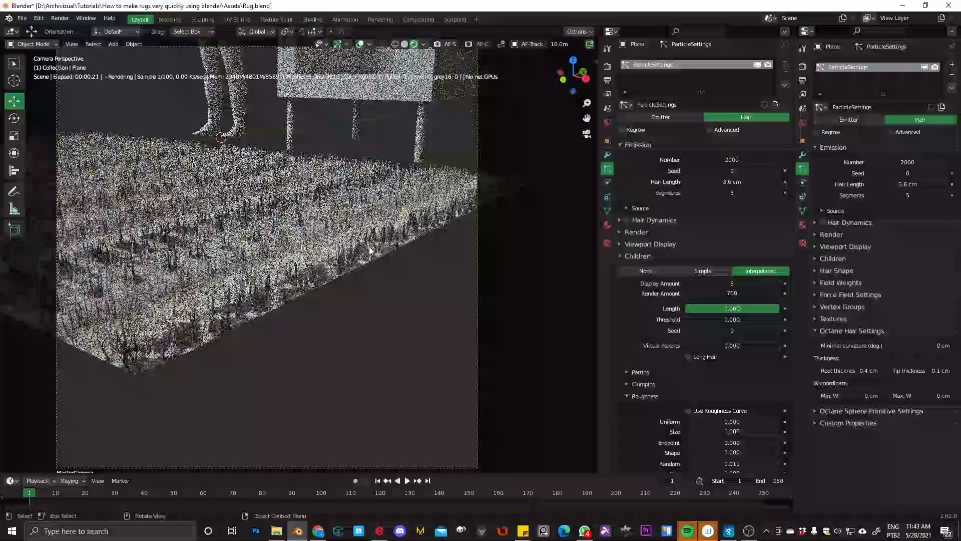
{"action": "middle_click_drag", "start_coordinate": [294, 281], "coordinate": [307, 267]}
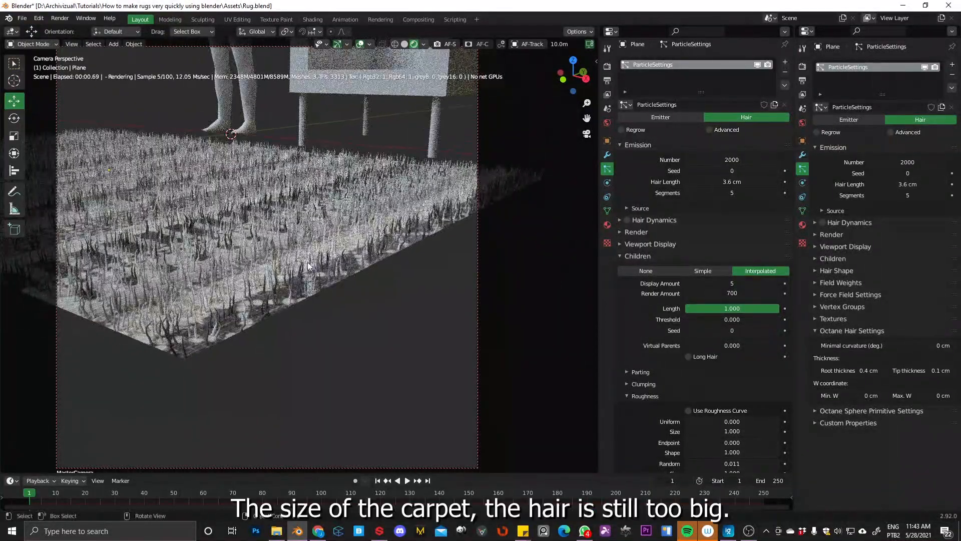
{"action": "middle_click_drag", "start_coordinate": [365, 249], "coordinate": [282, 346]}
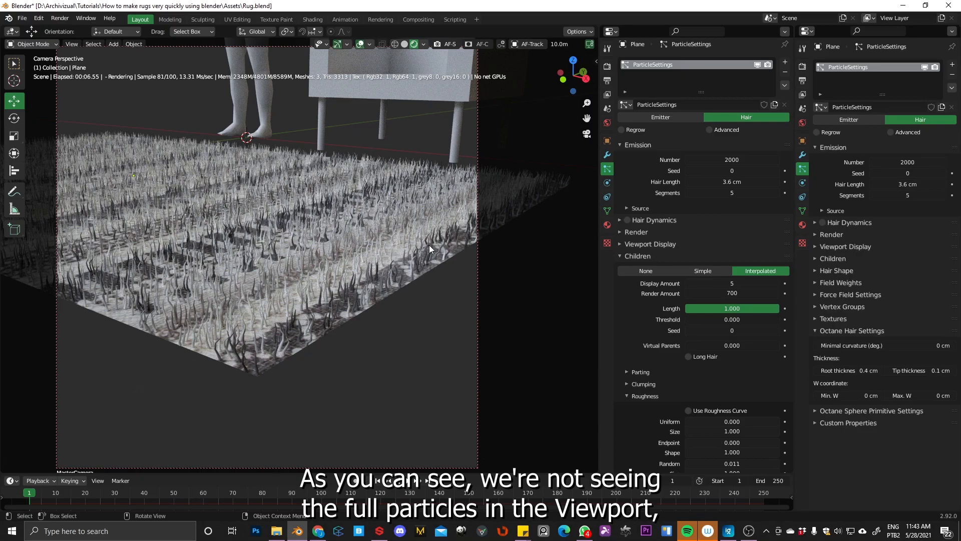
{"action": "left_click_drag", "start_coordinate": [709, 182], "coordinate": [712, 183]}
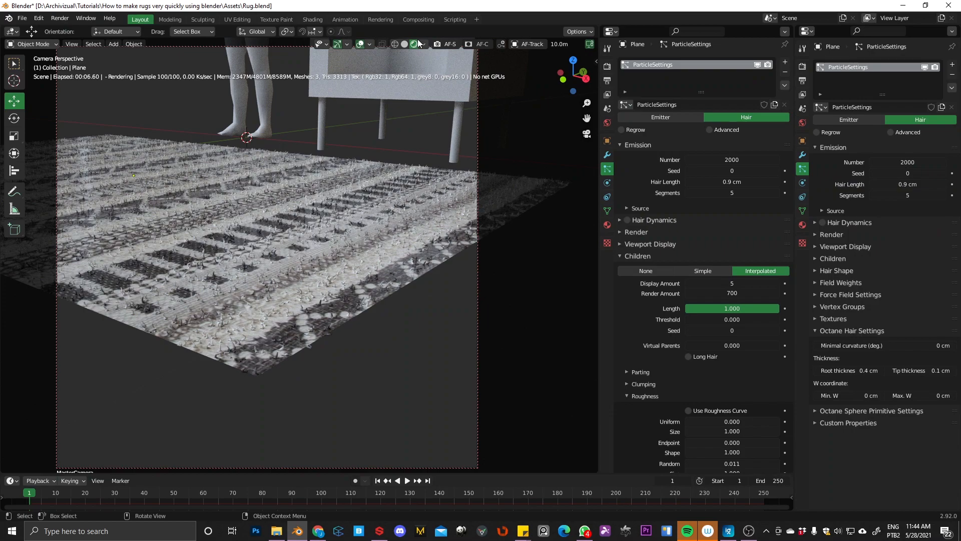
{"action": "left_click", "coordinate": [404, 43]}
- Render the short-haired rug frame to check its look
{"action": "key", "text": "F12"}
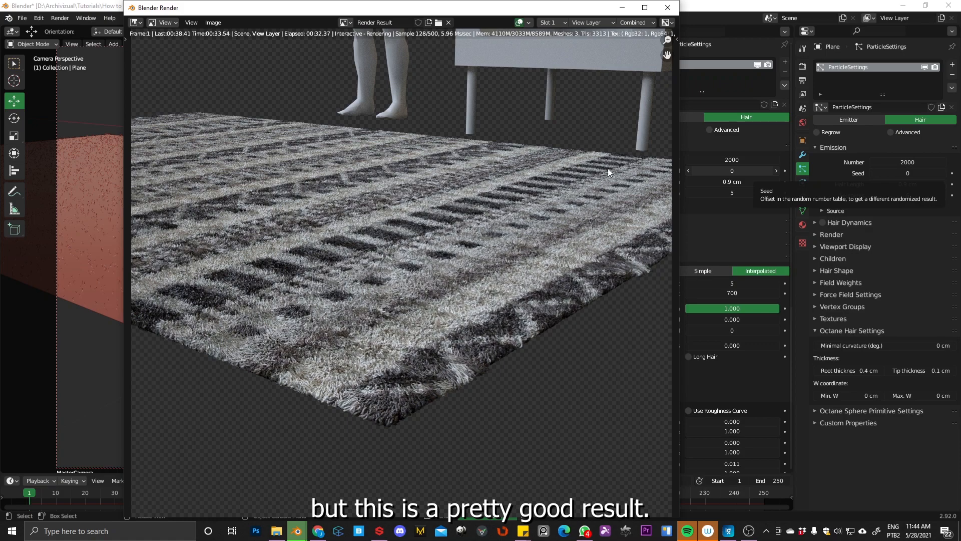
- Close the render and raise the rug's Hair Length to 3.2 cm
{"action": "left_click", "coordinate": [668, 7]}
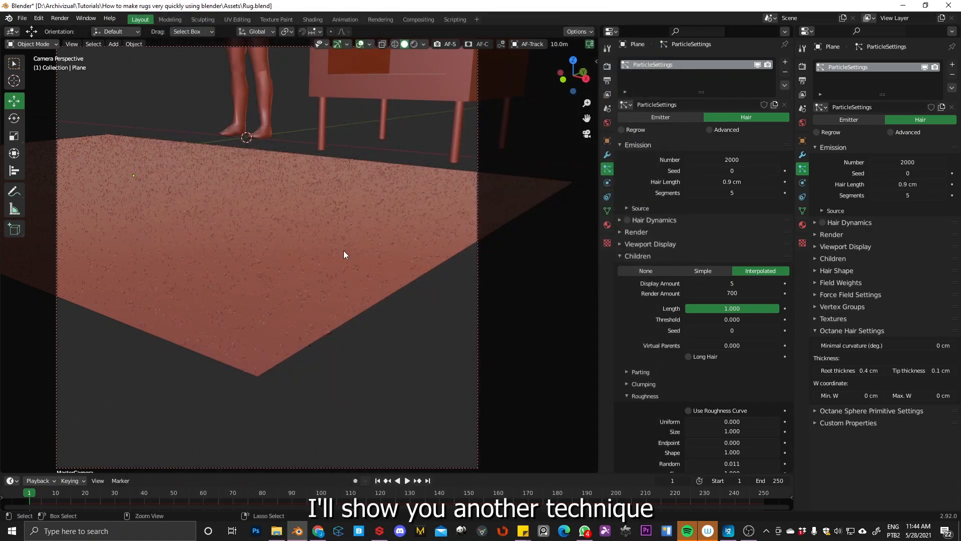
{"action": "mouse_move", "coordinate": [342, 250]}
{"action": "middle_mouse_down"}
{"action": "mouse_move", "coordinate": [381, 281]}
{"action": "mouse_move", "coordinate": [360, 258]}
{"action": "mouse_move", "coordinate": [361, 290]}
{"action": "middle_mouse_up"}
{"action": "left_click_drag", "start_coordinate": [727, 181], "coordinate": [774, 182]}
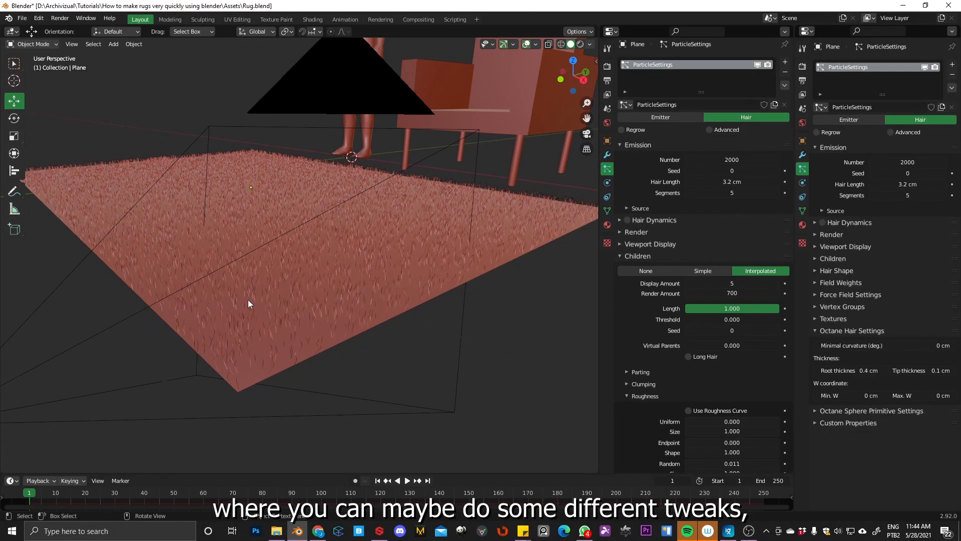
{"action": "left_click", "coordinate": [39, 47]}
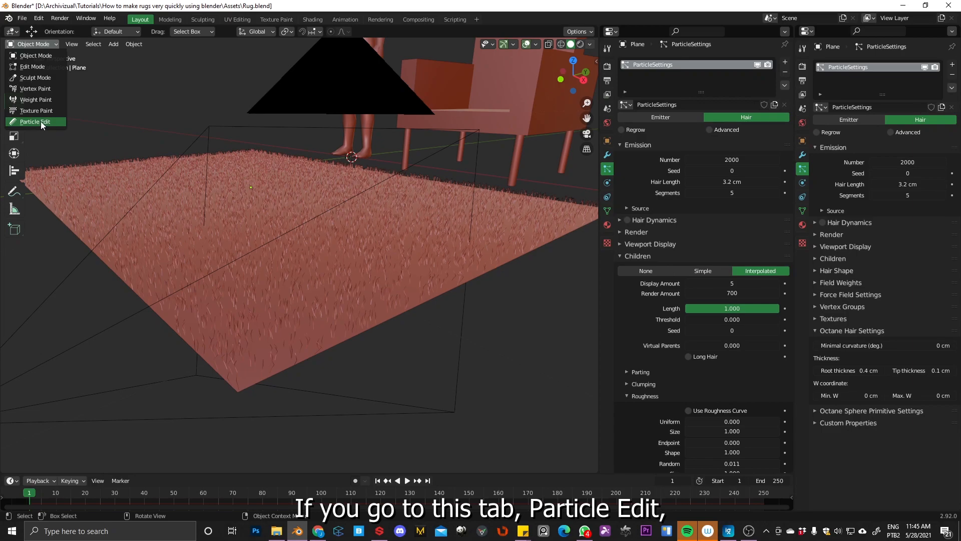
{"action": "left_click", "coordinate": [40, 122]}
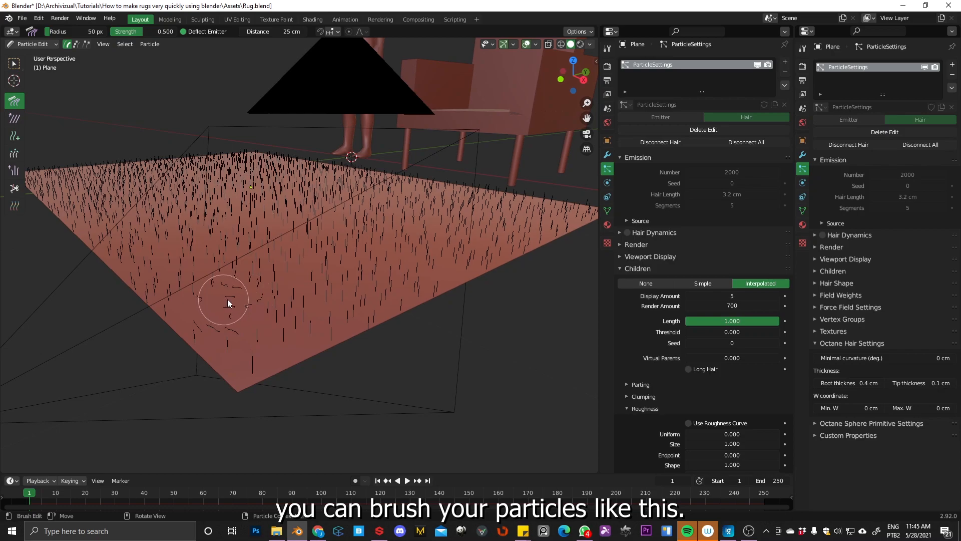
{"action": "left_click_drag", "start_coordinate": [229, 302], "coordinate": [324, 305]}
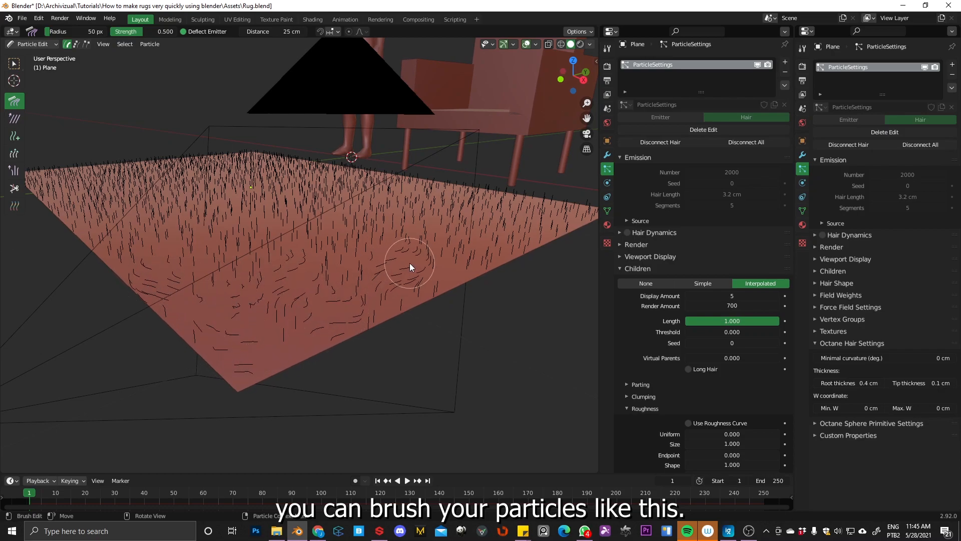
{"action": "left_click_drag", "start_coordinate": [409, 263], "coordinate": [490, 244]}
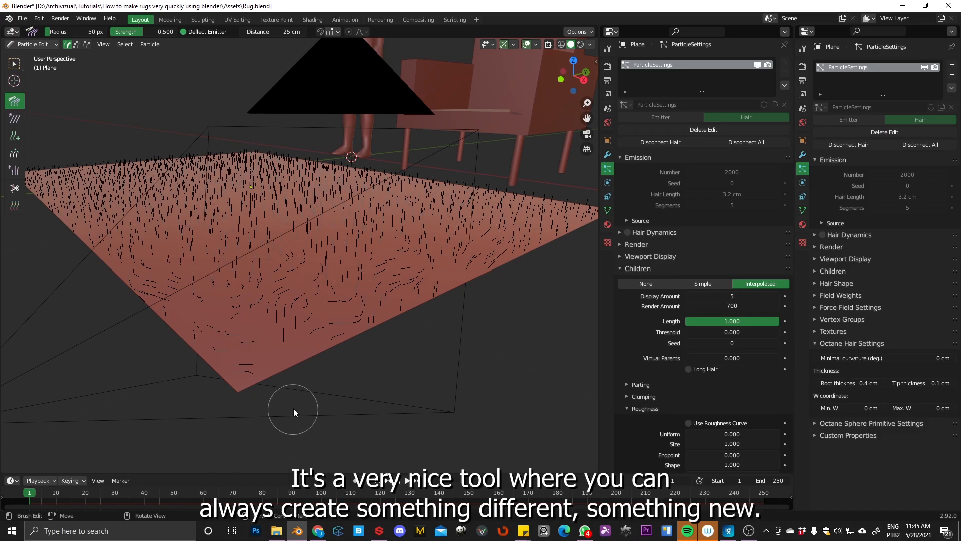
{"action": "mouse_move", "coordinate": [413, 214]}
{"action": "left_mouse_down"}
{"action": "mouse_move", "coordinate": [317, 230]}
{"action": "mouse_move", "coordinate": [354, 203]}
{"action": "left_mouse_up"}
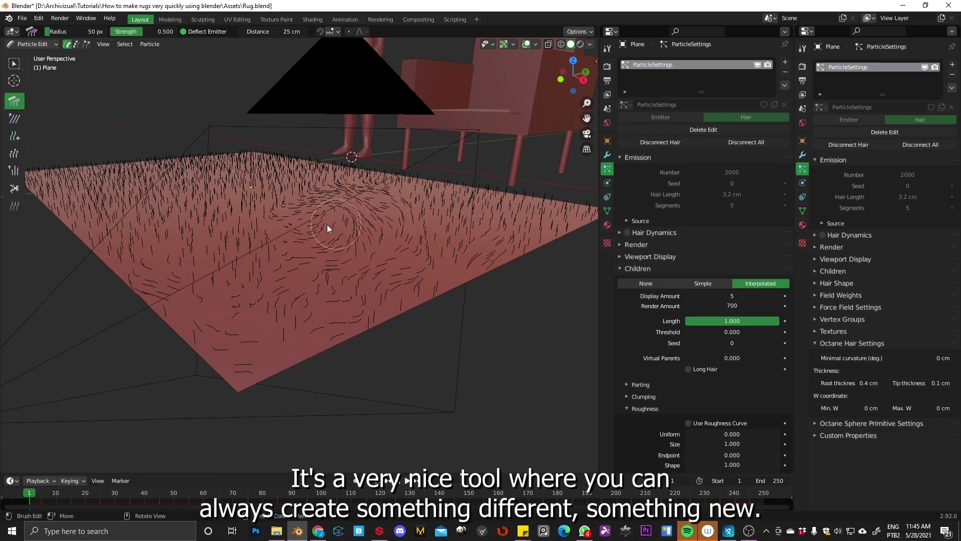
{"action": "left_click", "coordinate": [34, 43]}
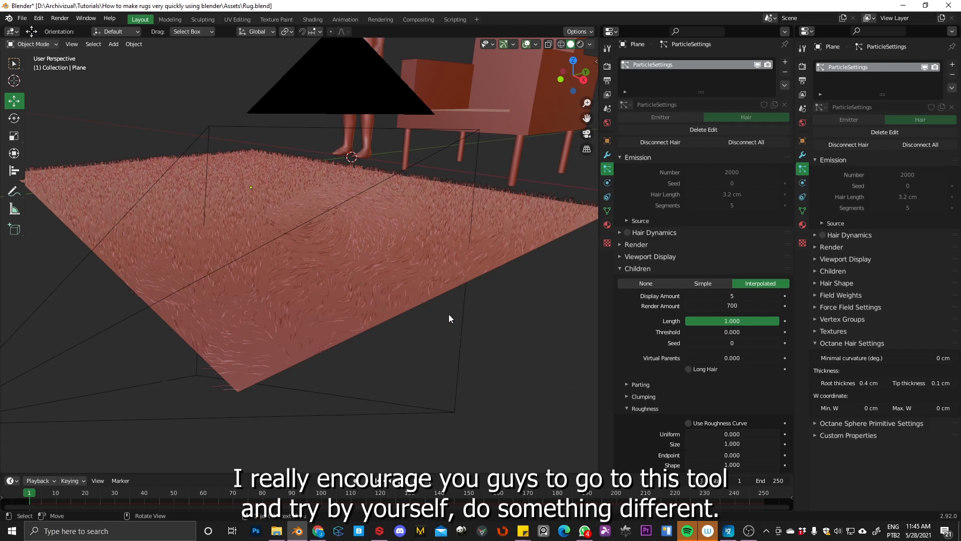
{"action": "left_click", "coordinate": [704, 130]}
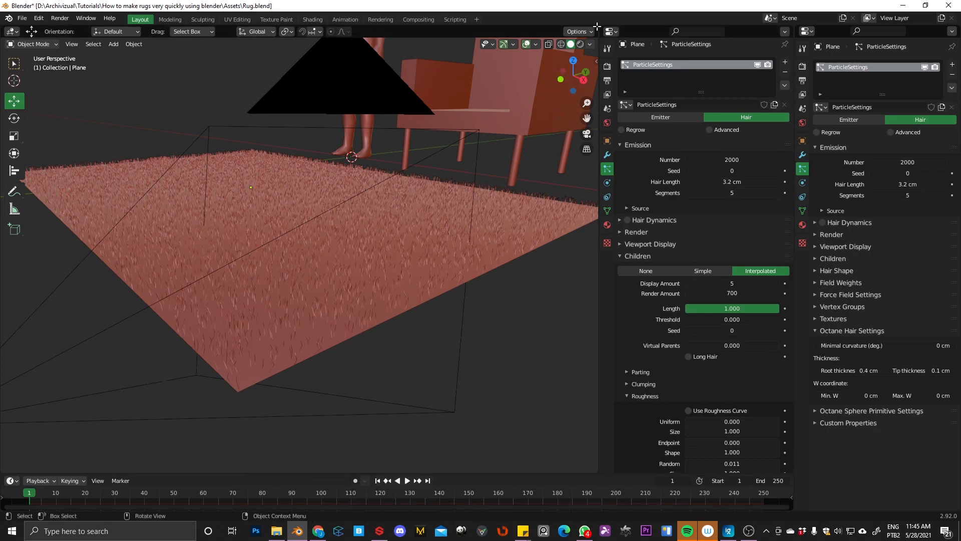
- Split the viewport and show the Shader Editor in the new area with its sidebar hidden
{"action": "left_click_drag", "start_coordinate": [600, 29], "coordinate": [447, 29]}
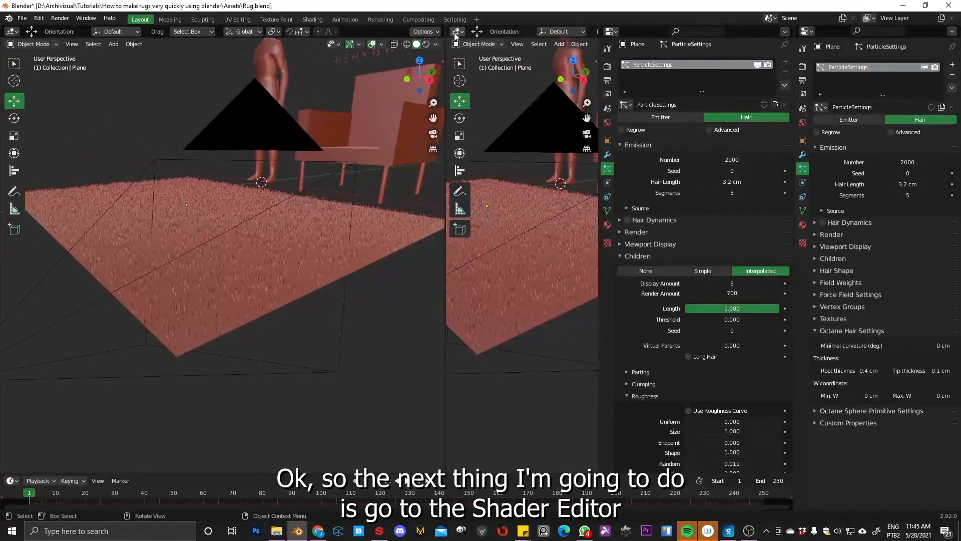
{"action": "left_click", "coordinate": [458, 43]}
{"action": "left_click", "coordinate": [485, 137]}
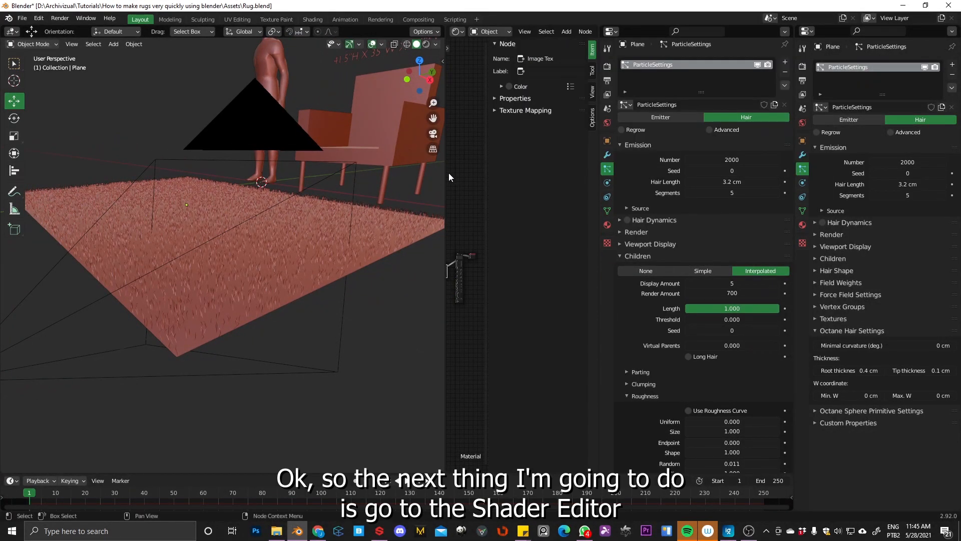
{"action": "key", "text": "n"}
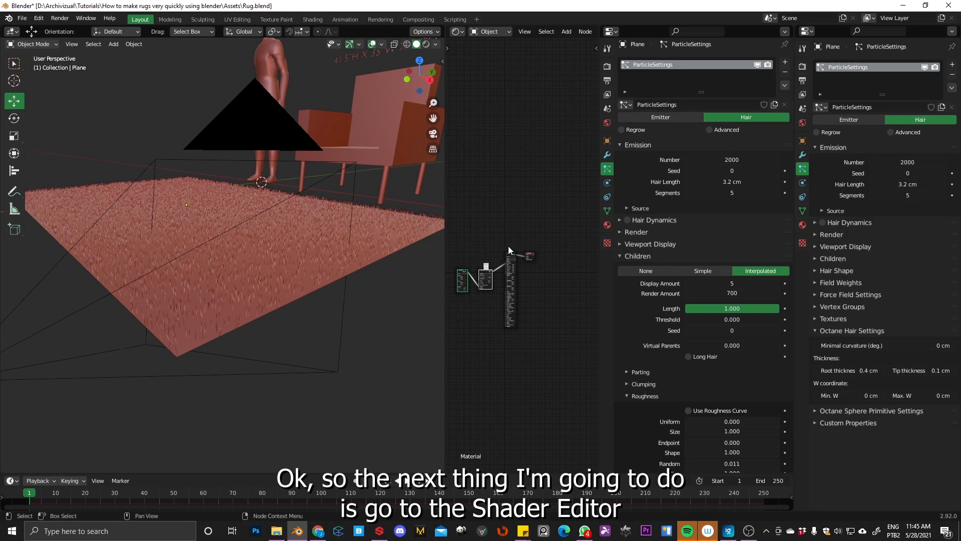
{"action": "scroll", "coordinate": [512, 270], "scroll_direction": "up", "scroll_amount": 3}
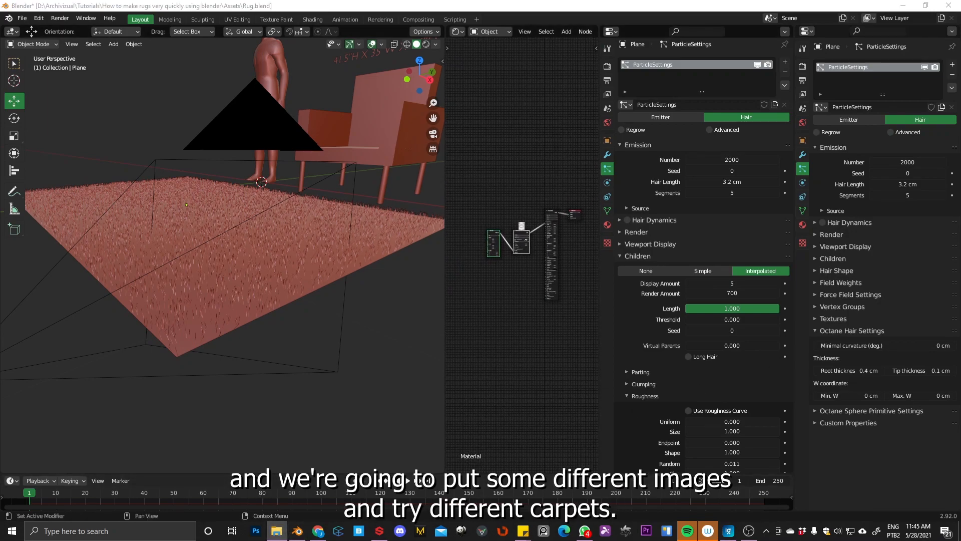
- Duplicate the Image Texture node below the graph and start a render
{"action": "key", "text": "shift+d"}
{"action": "left_click", "coordinate": [491, 289]}
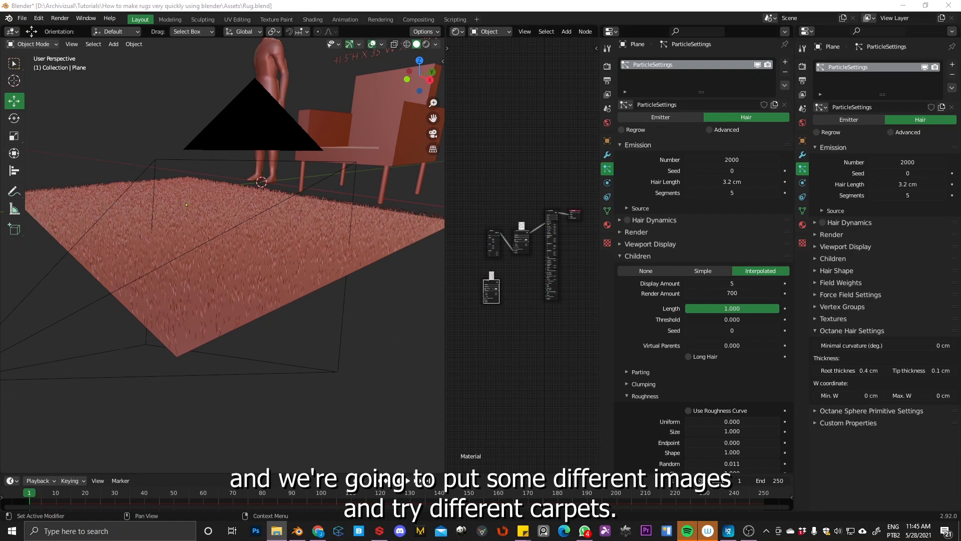
{"action": "middle_click_drag", "start_coordinate": [526, 285], "coordinate": [533, 225]}
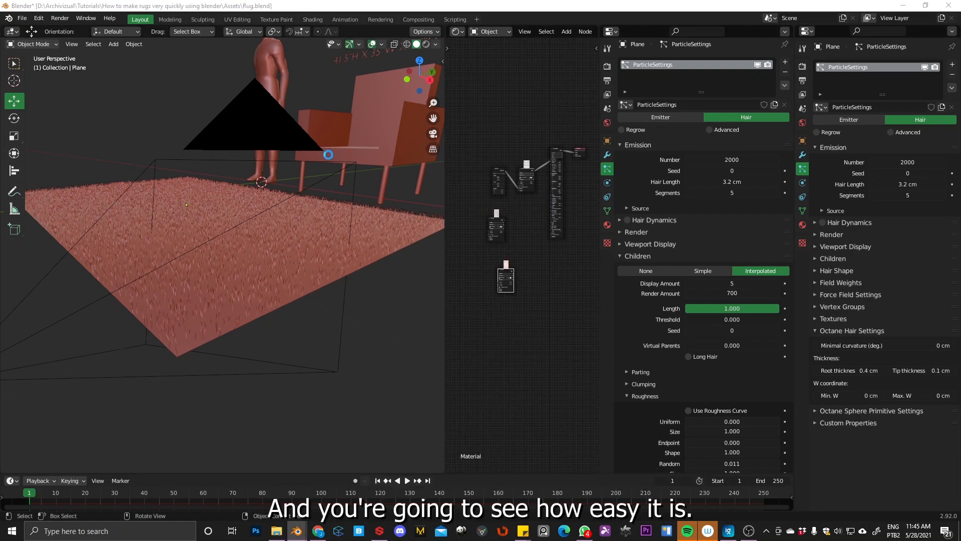
{"action": "key", "text": "F12"}
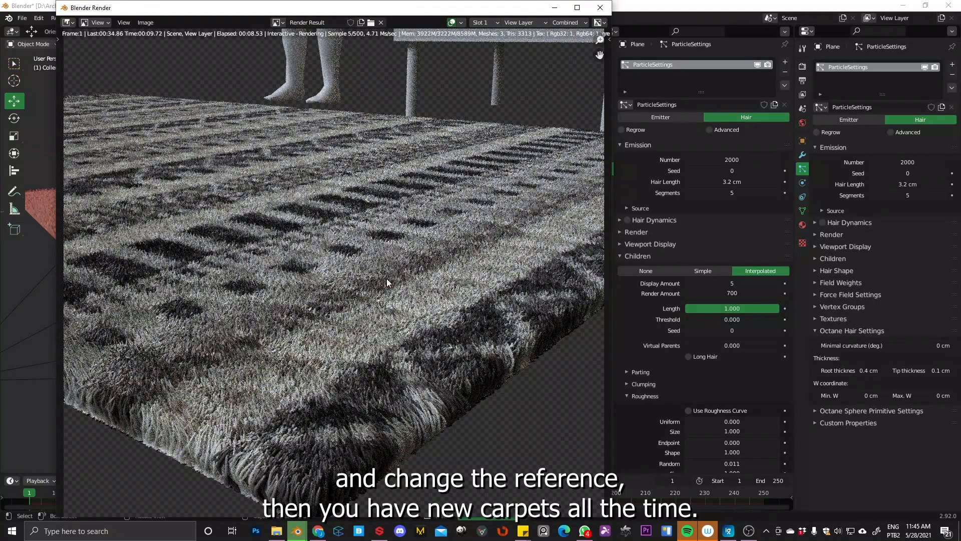
- Close the render, switch to the scene camera view and render the rug through it
{"action": "left_click_drag", "start_coordinate": [226, 8], "coordinate": [242, 12]}
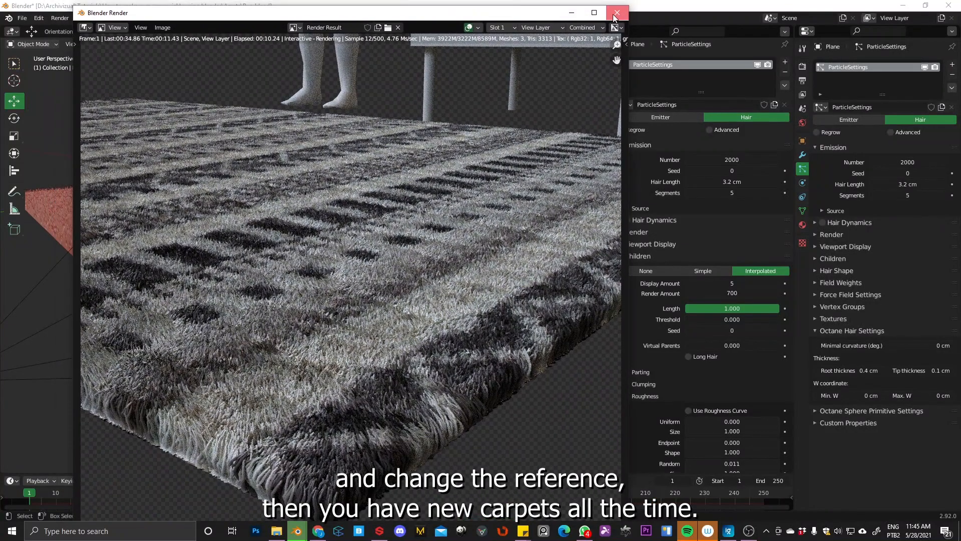
{"action": "key", "text": "Escape"}
{"action": "middle_click_drag", "start_coordinate": [255, 265], "coordinate": [260, 285]}
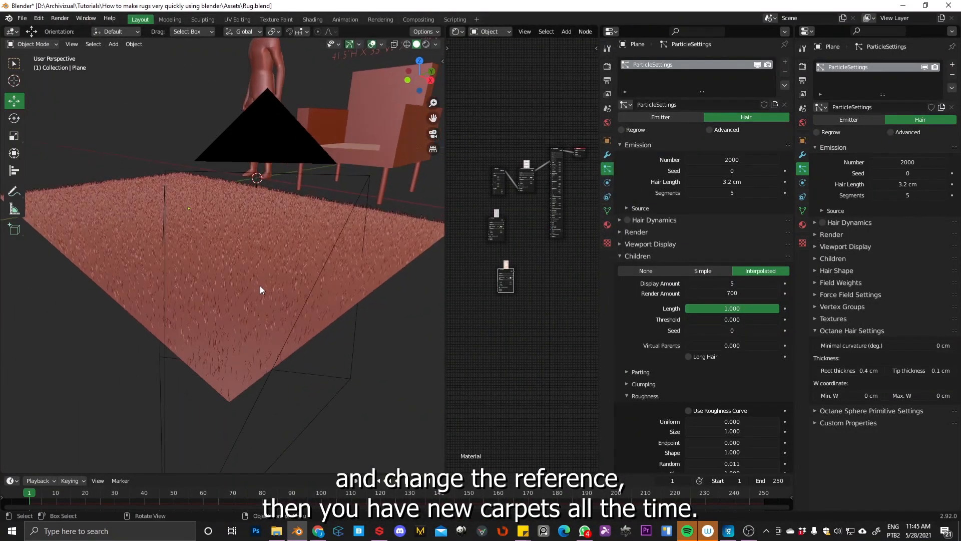
{"action": "key", "text": "KP_0"}
{"action": "scroll", "coordinate": [265, 257], "scroll_direction": "down", "scroll_amount": 3}
{"action": "scroll", "coordinate": [261, 221], "scroll_direction": "down", "scroll_amount": 2}
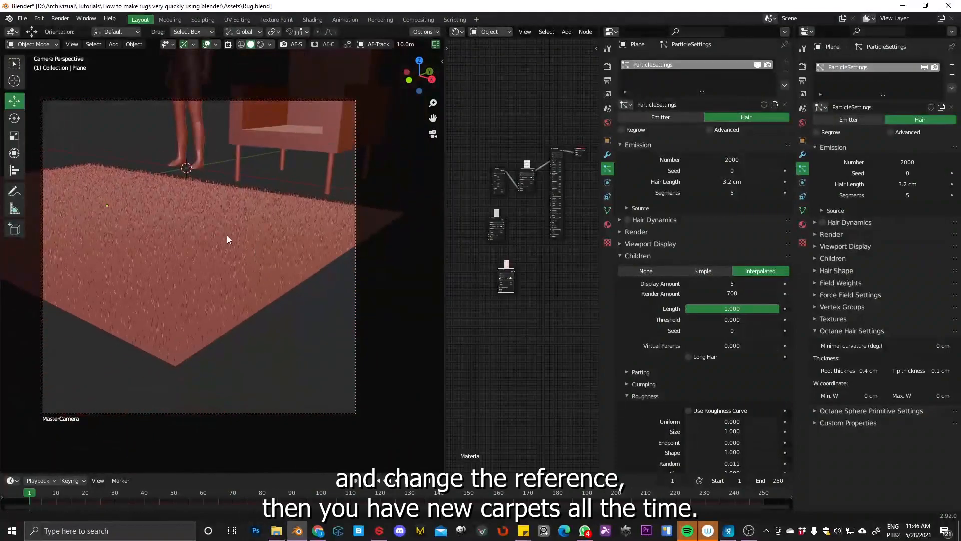
{"action": "scroll", "coordinate": [278, 187], "scroll_direction": "up", "scroll_amount": 1}
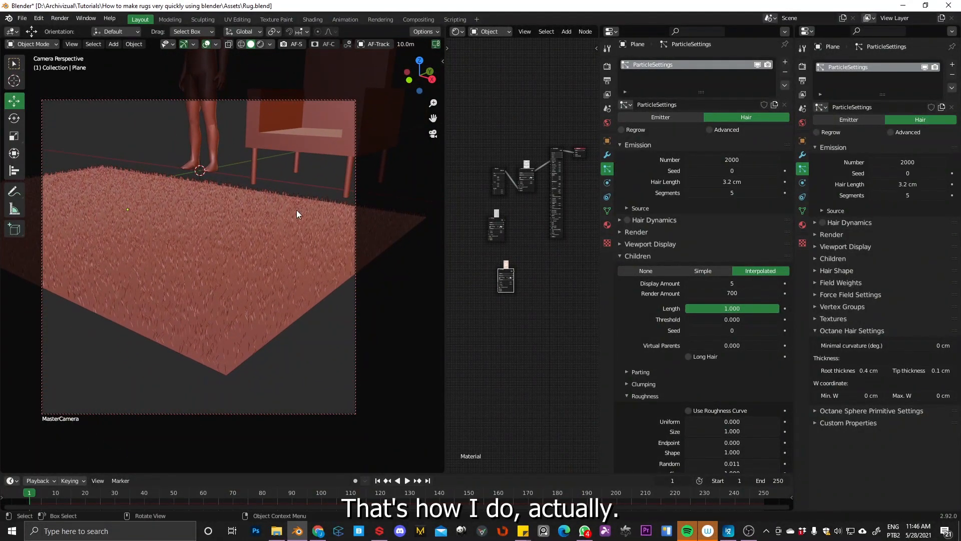
{"action": "key", "text": "F12"}
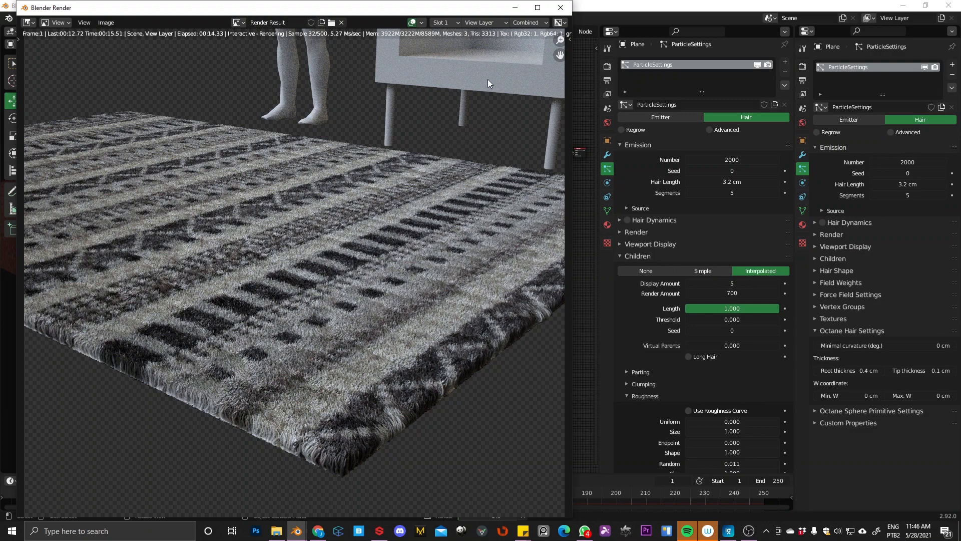
- Set the rug's Hair Length to 0.9 cm and render the grey-and-black shag rug
{"action": "left_click", "coordinate": [559, 7]}
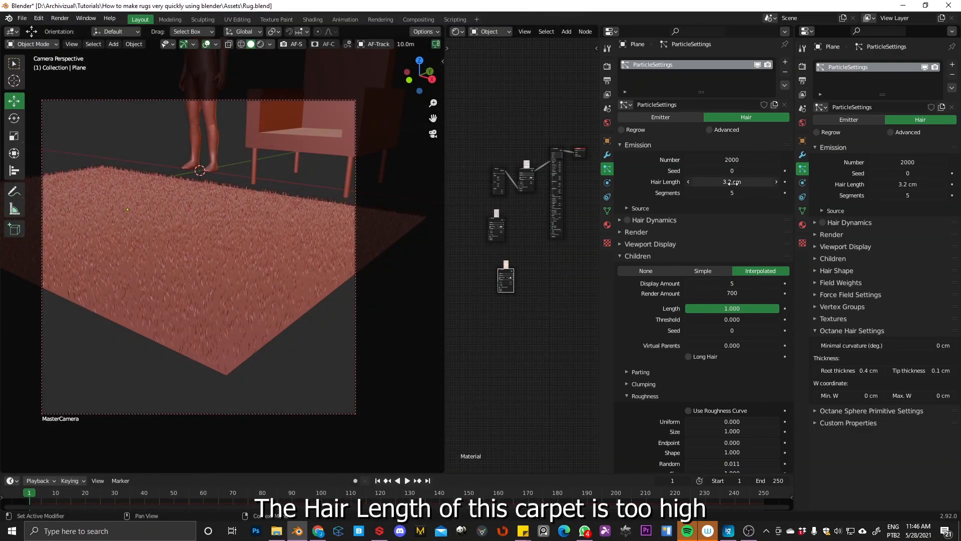
{"action": "double_click", "coordinate": [740, 183]}
{"action": "type", "text": "0"}
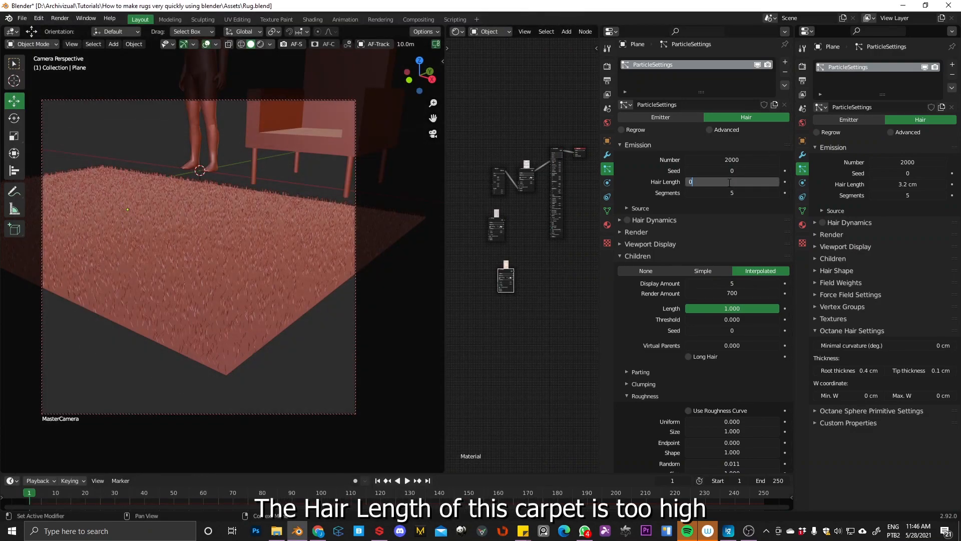
{"action": "type", "text": ".9"}
{"action": "key", "text": "Return"}
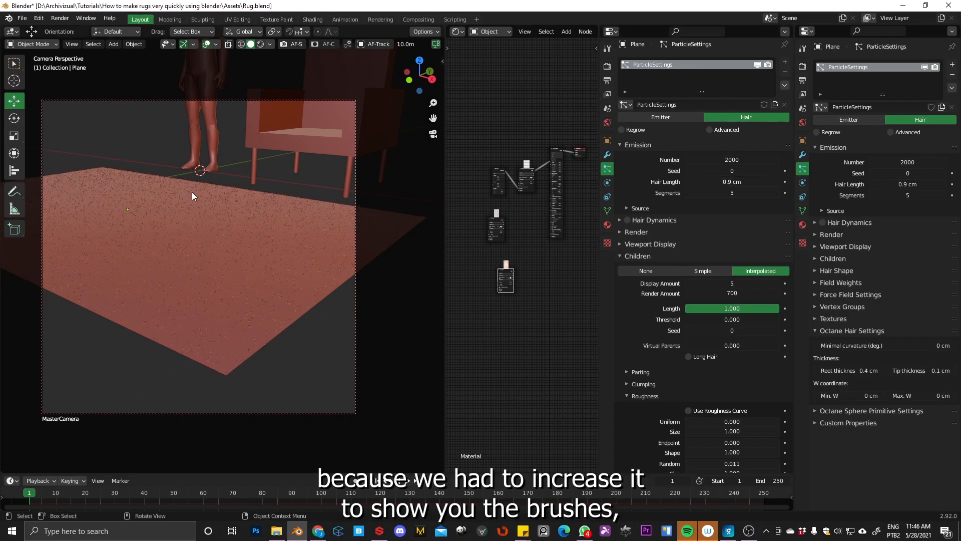
{"action": "key", "text": "F12"}
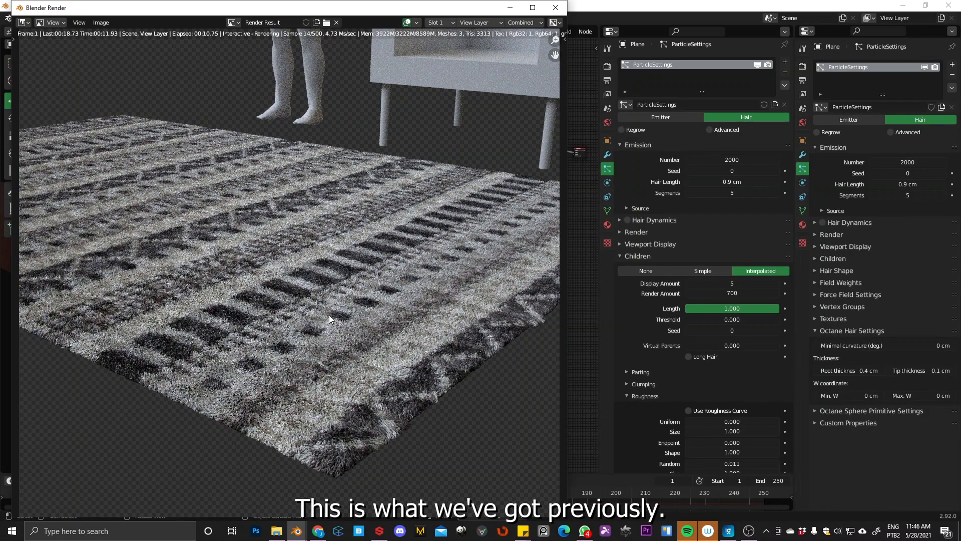
- Reach the Image > Save As dialog for the finished render
{"action": "left_click", "coordinate": [106, 23]}
{"action": "left_click", "coordinate": [141, 84]}
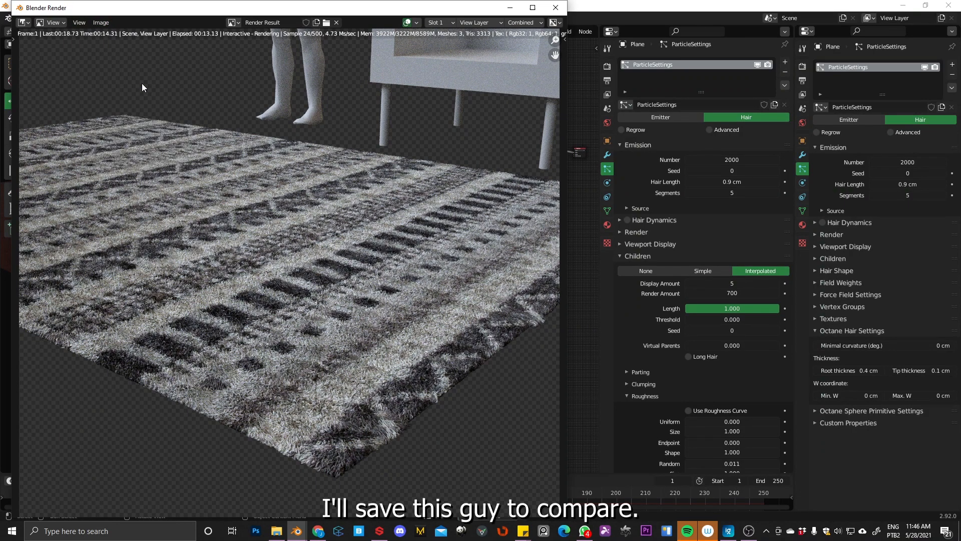
{"action": "left_click", "coordinate": [102, 24]}
{"action": "left_click", "coordinate": [117, 80]}
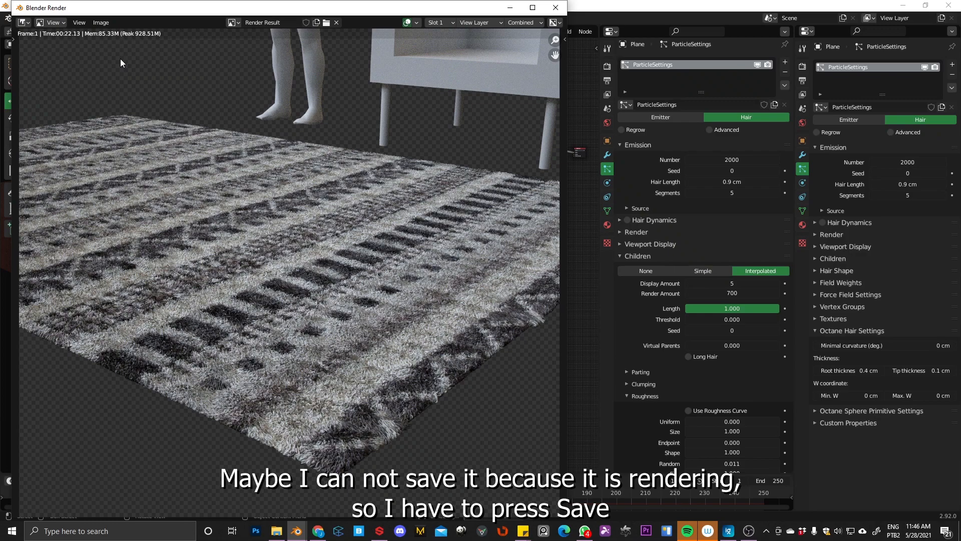
{"action": "left_click", "coordinate": [101, 22]}
{"action": "left_click", "coordinate": [118, 92]}
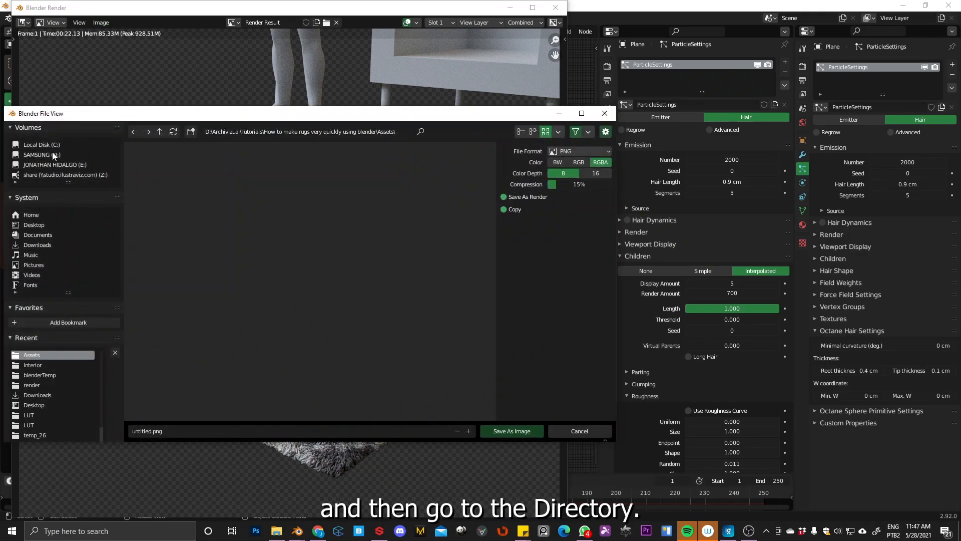
- Save the render to the SAMSUNG (D:) drive as rug1.png
{"action": "left_click", "coordinate": [44, 155]}
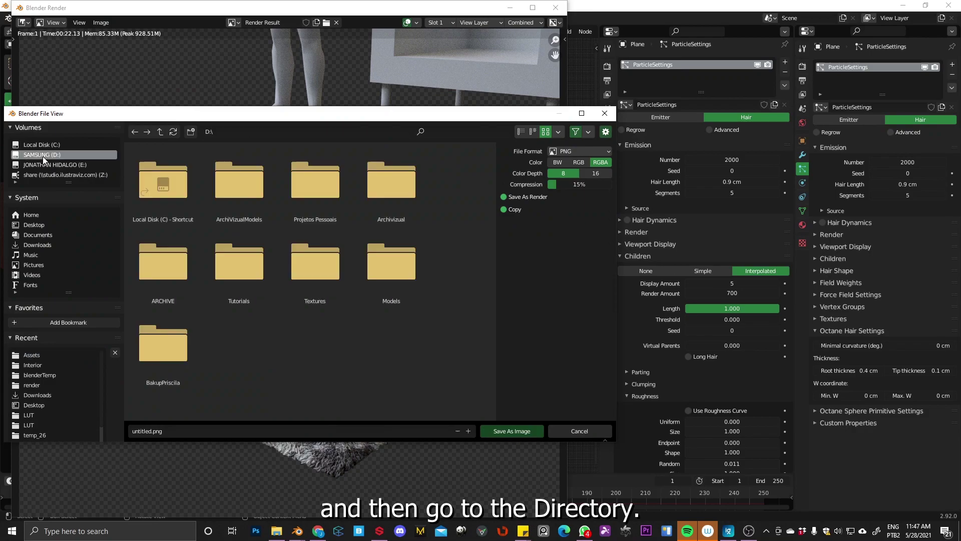
{"action": "left_click", "coordinate": [187, 430]}
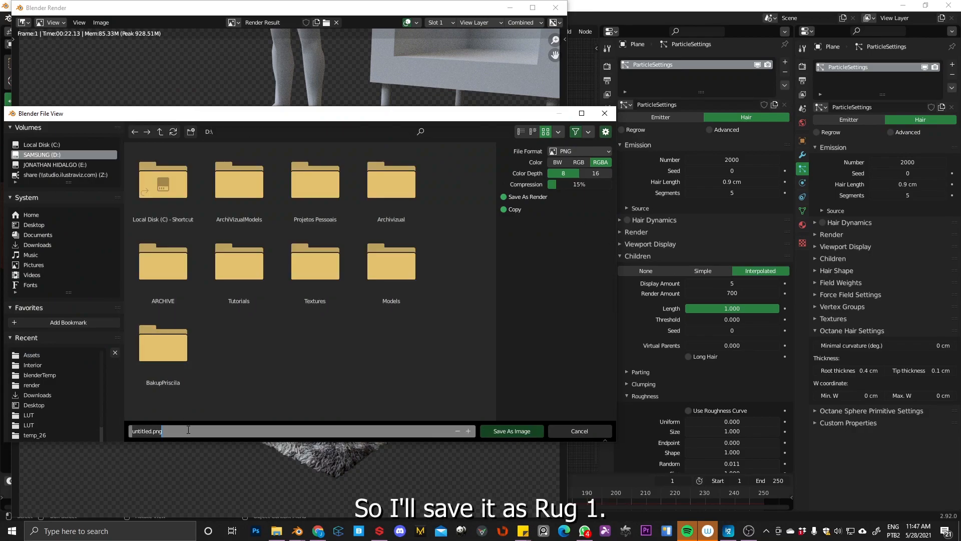
{"action": "type", "text": "rug1"}
{"action": "key", "text": "Return"}
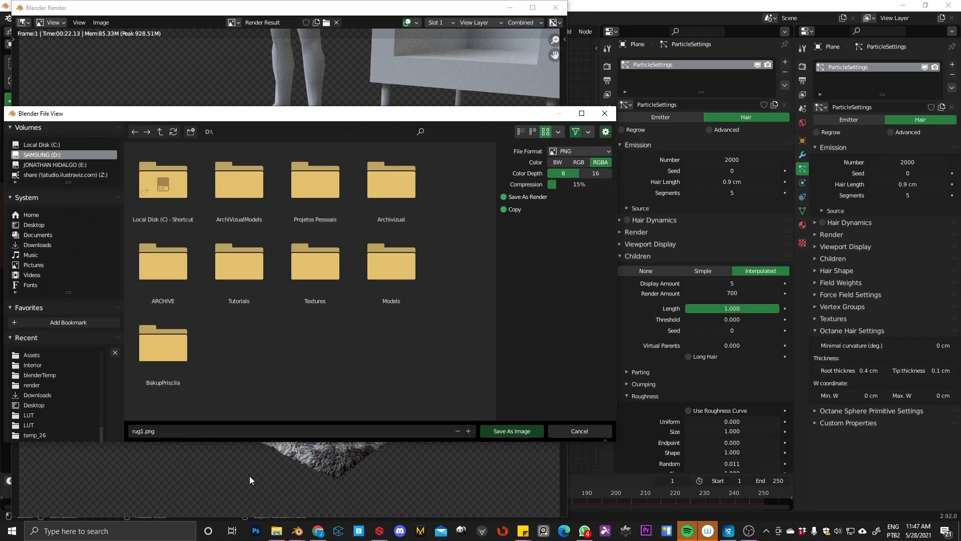
{"action": "left_click", "coordinate": [511, 430]}
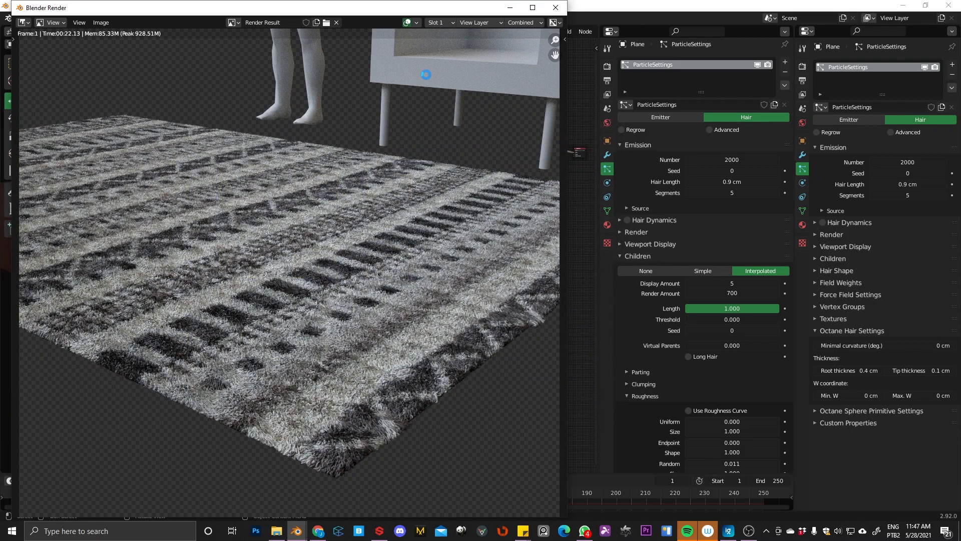
- Wire the other Image Texture node into the material and render the blue-and-red rug
{"action": "left_click", "coordinate": [556, 7]}
{"action": "scroll", "coordinate": [513, 221], "scroll_direction": "up", "scroll_amount": 2}
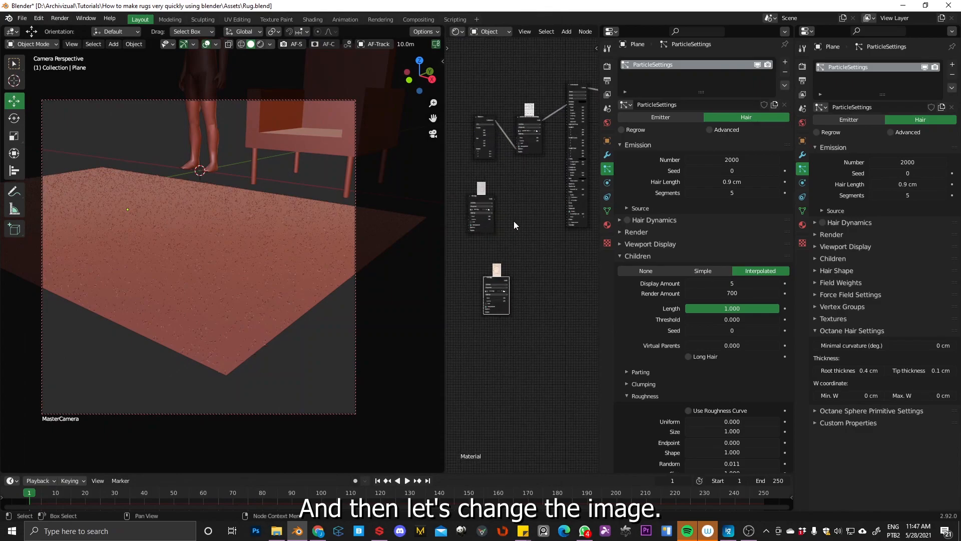
{"action": "left_click", "coordinate": [494, 200]}
{"action": "left_click_drag", "start_coordinate": [494, 195], "coordinate": [569, 105]}
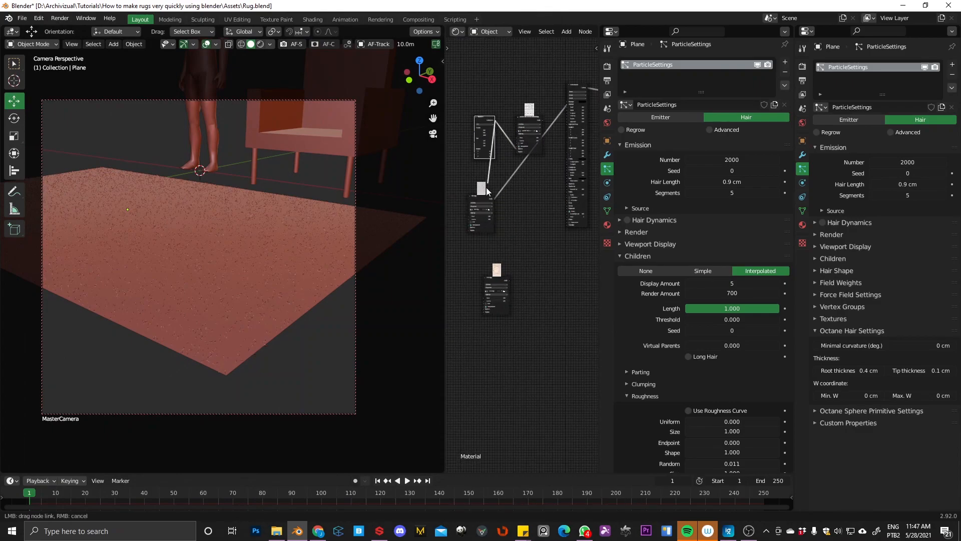
{"action": "left_click_drag", "start_coordinate": [493, 129], "coordinate": [472, 226]}
{"action": "scroll", "coordinate": [489, 231], "scroll_direction": "down", "scroll_amount": 2}
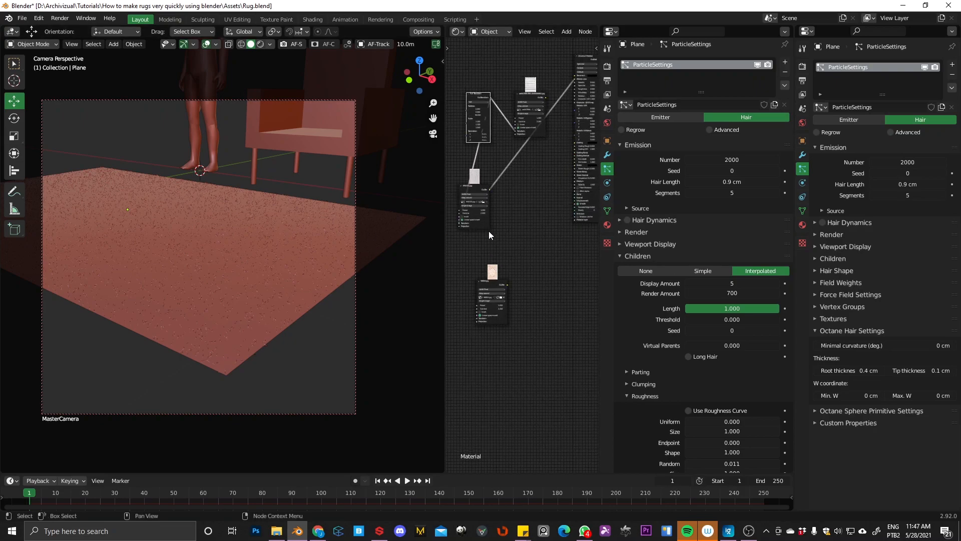
{"action": "key", "text": "F12"}
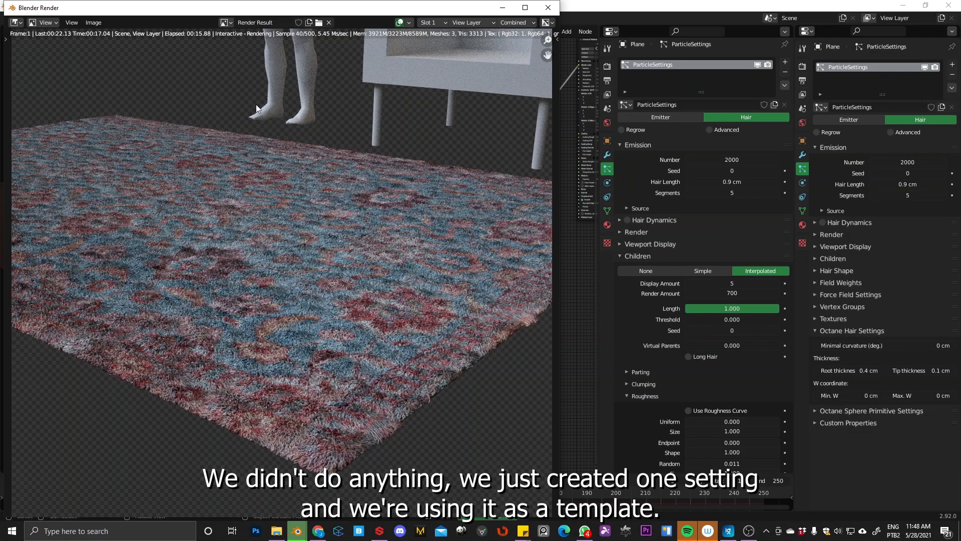
- Save the blue-and-red rug render as rug2.png and close the render window
{"action": "left_click", "coordinate": [98, 24]}
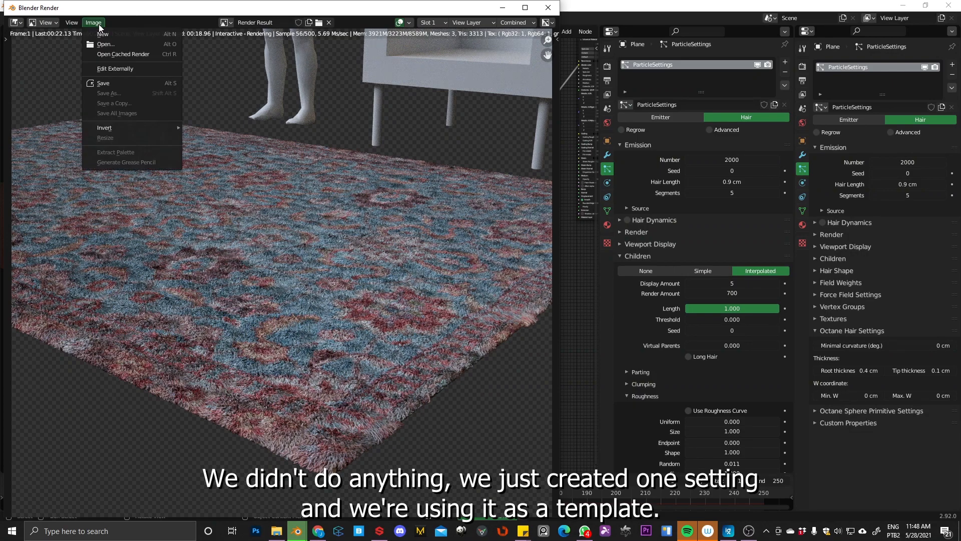
{"action": "left_click", "coordinate": [333, 34]}
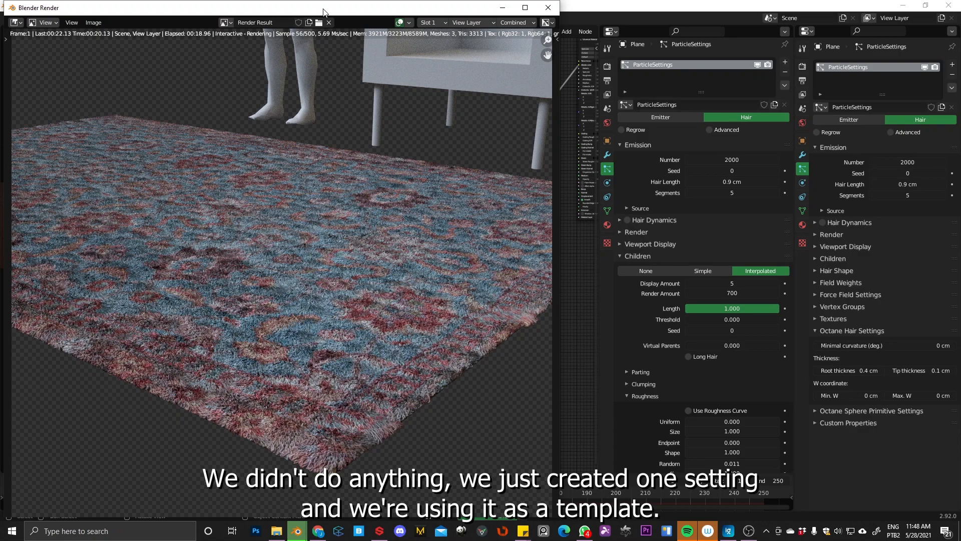
{"action": "left_click", "coordinate": [93, 22]}
{"action": "left_click", "coordinate": [114, 83]}
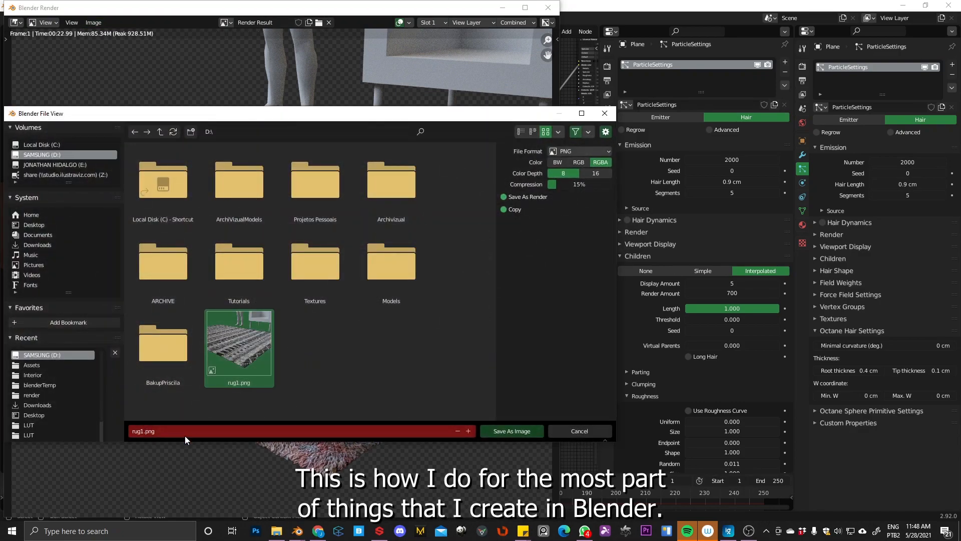
{"action": "left_click", "coordinate": [511, 431]}
{"action": "left_click", "coordinate": [548, 9]}
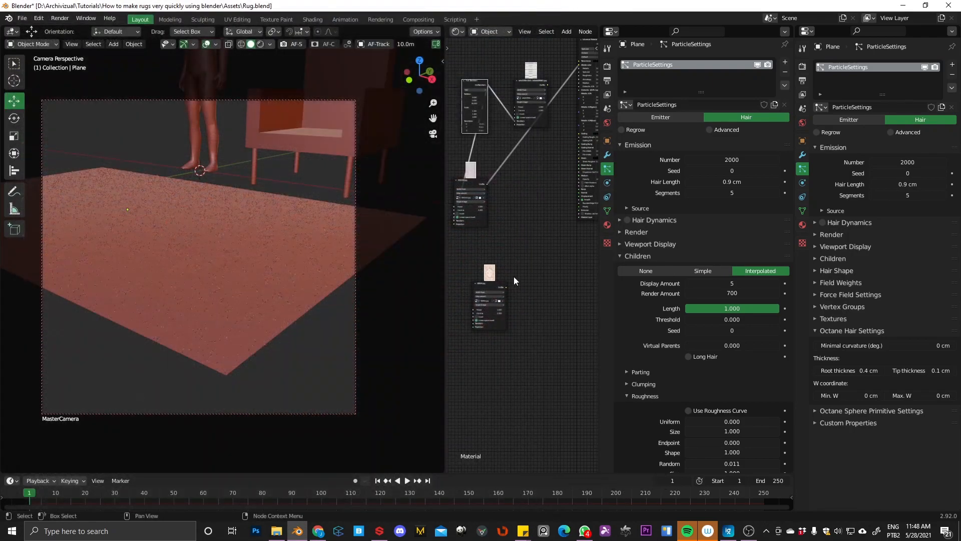
- Link the third Image Texture node to the material and lower Specular to 0.300
{"action": "left_click", "coordinate": [505, 288]}
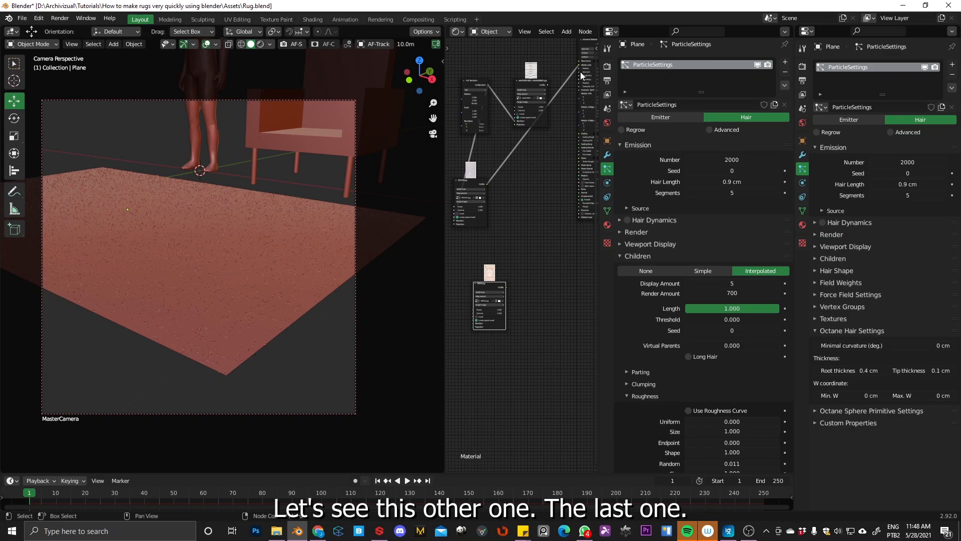
{"action": "mouse_move", "coordinate": [505, 289]}
{"action": "left_mouse_down"}
{"action": "mouse_move", "coordinate": [531, 188]}
{"action": "mouse_move", "coordinate": [580, 67]}
{"action": "left_mouse_up"}
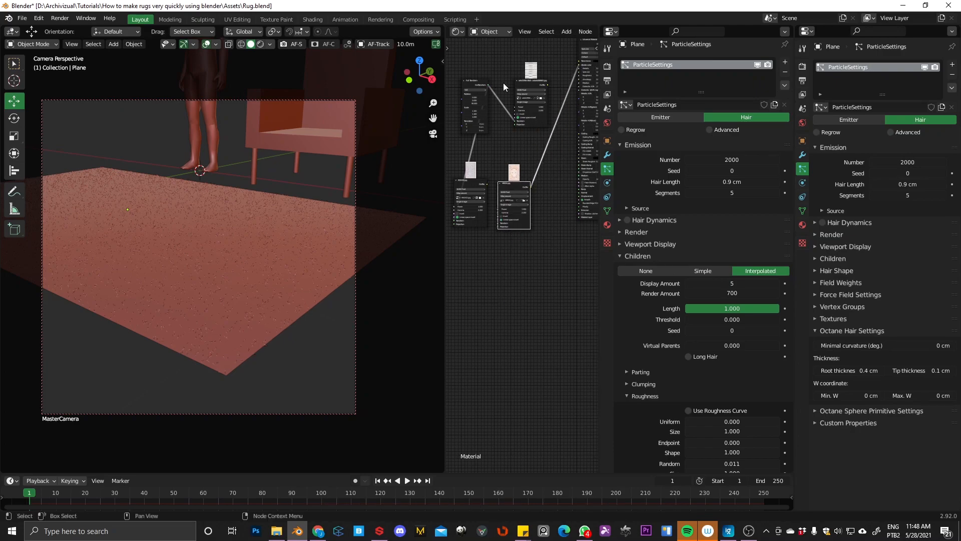
{"action": "scroll", "coordinate": [491, 156], "scroll_direction": "up", "scroll_amount": 2}
{"action": "middle_click_drag", "start_coordinate": [491, 153], "coordinate": [513, 206]}
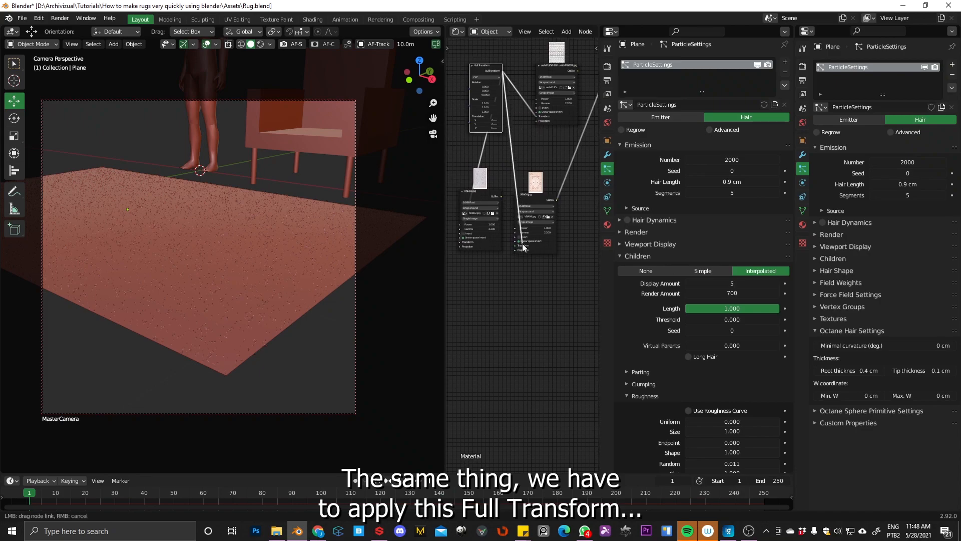
{"action": "mouse_move", "coordinate": [519, 248]}
{"action": "middle_mouse_down"}
{"action": "mouse_move", "coordinate": [462, 226]}
{"action": "mouse_move", "coordinate": [495, 248]}
{"action": "middle_mouse_up"}
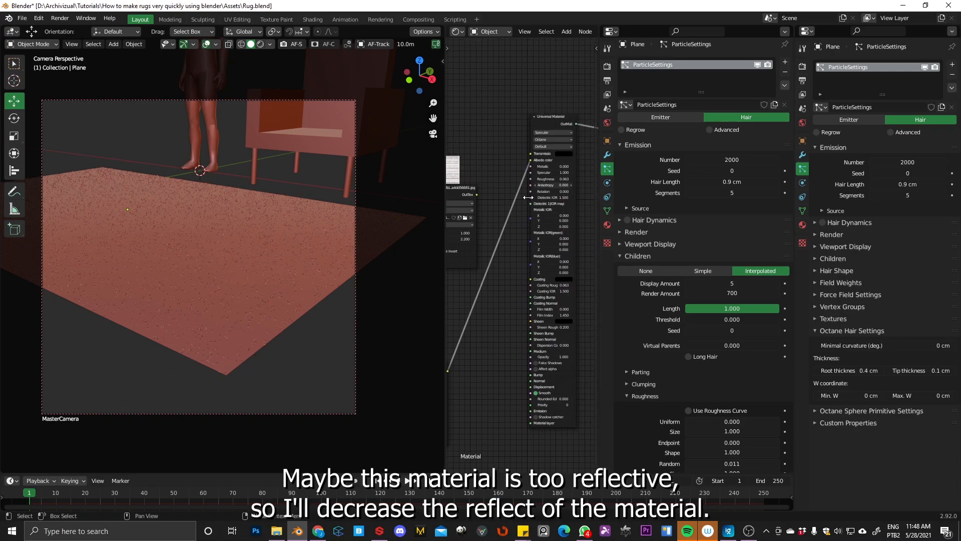
{"action": "scroll", "coordinate": [531, 172], "scroll_direction": "up", "scroll_amount": 3}
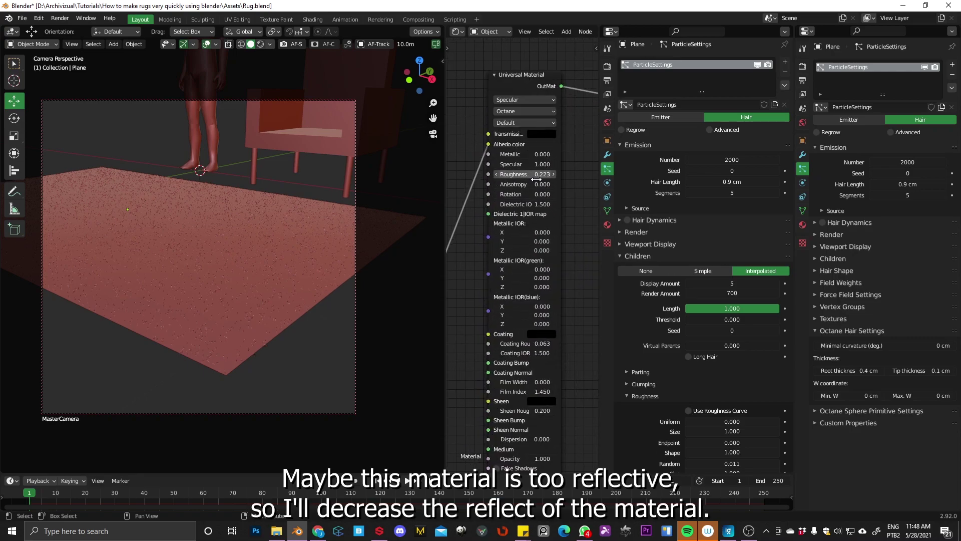
{"action": "left_click_drag", "start_coordinate": [538, 174], "coordinate": [497, 164]}
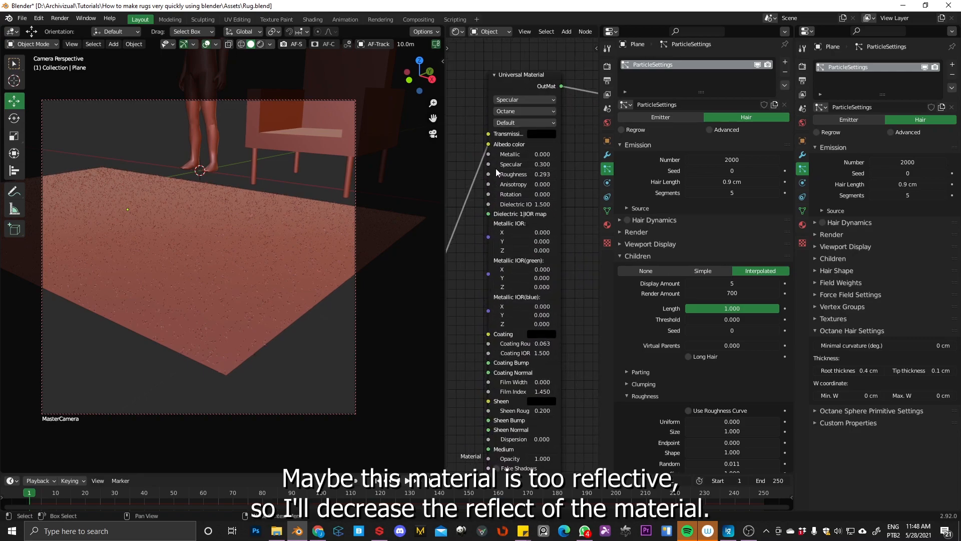
{"action": "scroll", "coordinate": [526, 262], "scroll_direction": "down", "scroll_amount": 2}
- Connect the texture output to Transmission and Sheen and render the ornate rug
{"action": "left_click_drag", "start_coordinate": [468, 413], "coordinate": [575, 141]}
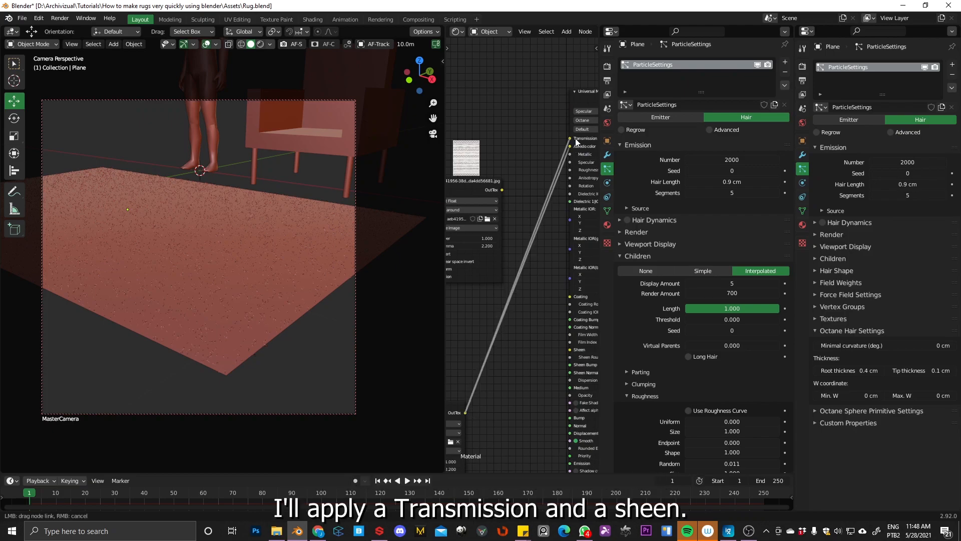
{"action": "middle_click_drag", "start_coordinate": [525, 286], "coordinate": [510, 222]}
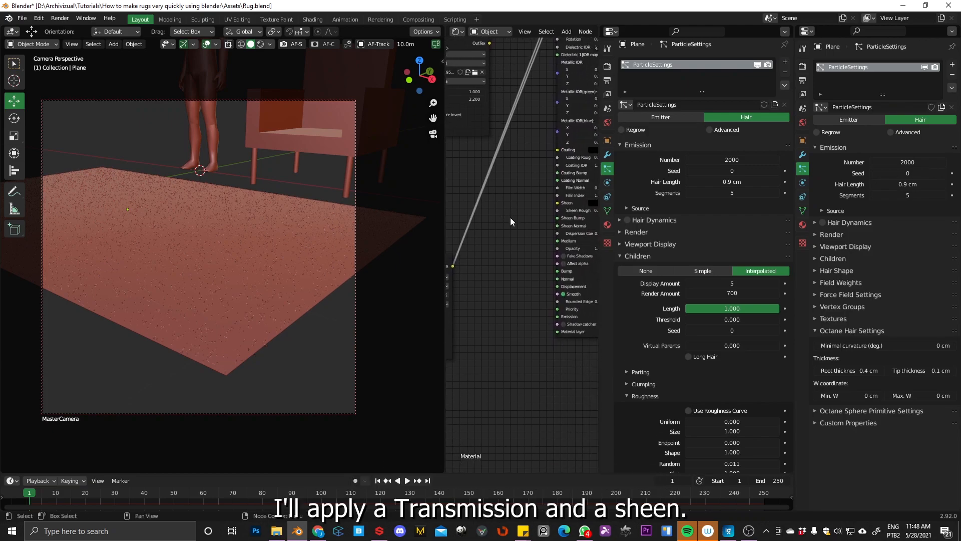
{"action": "left_click_drag", "start_coordinate": [450, 268], "coordinate": [563, 207]}
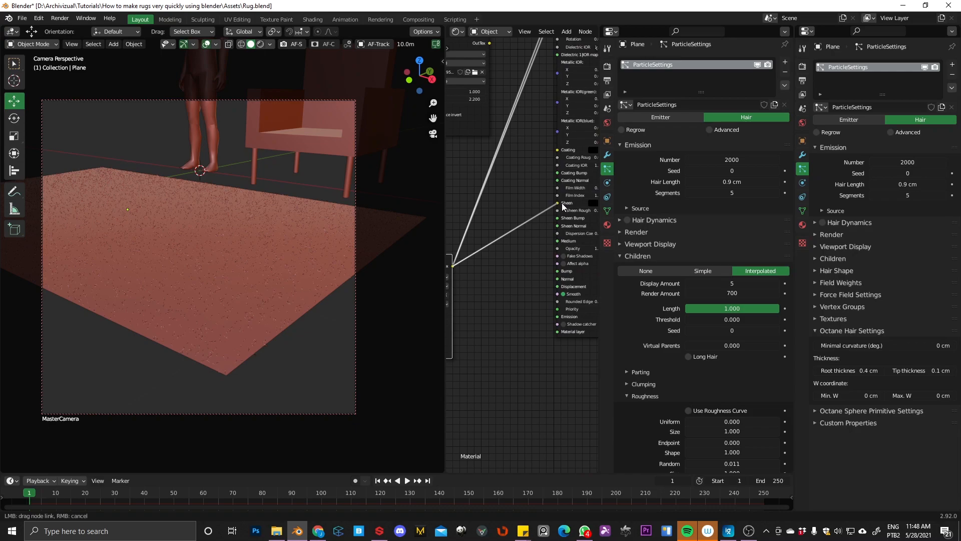
{"action": "key", "text": "F12"}
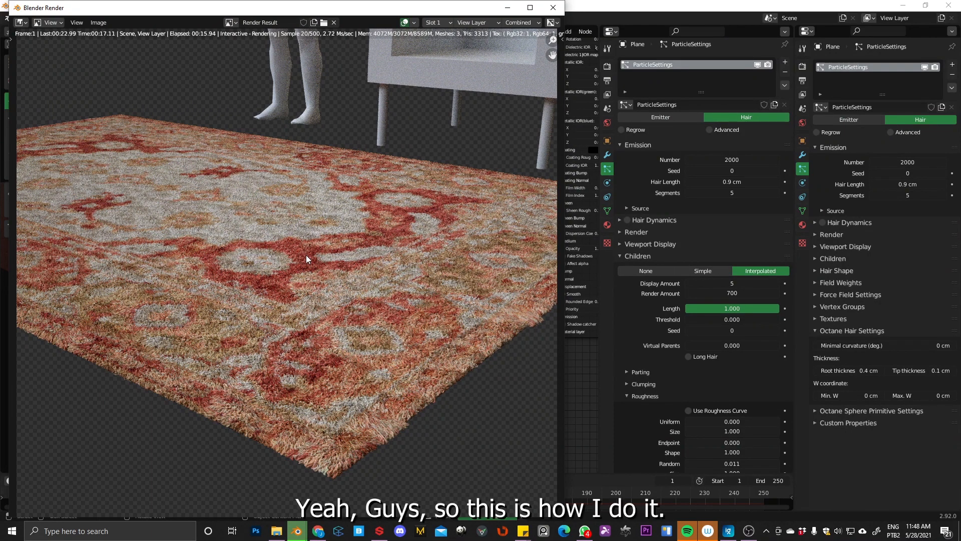
{"action": "scroll", "coordinate": [305, 255], "scroll_direction": "up", "scroll_amount": 4}
{"action": "scroll", "coordinate": [307, 256], "scroll_direction": "up", "scroll_amount": 2}
{"action": "scroll", "coordinate": [387, 199], "scroll_direction": "down", "scroll_amount": 3}
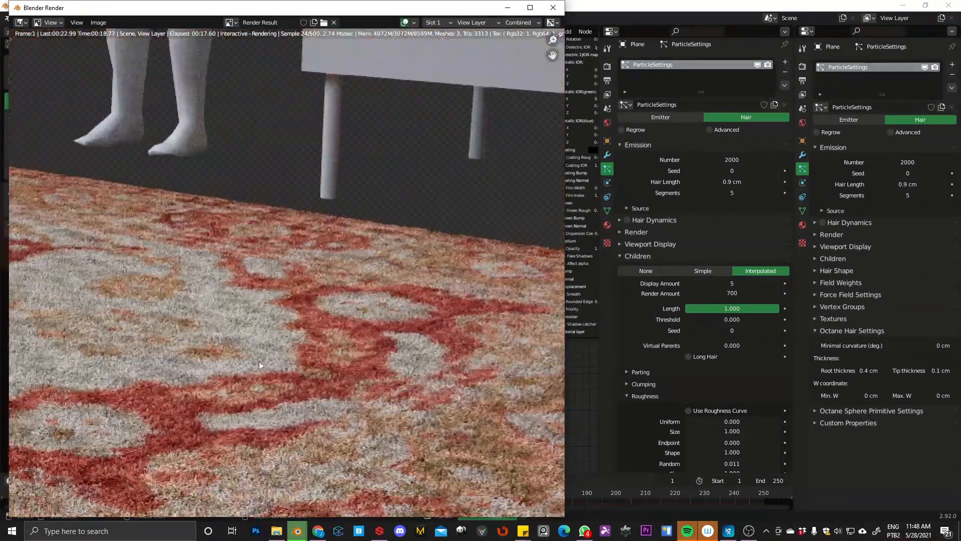
{"action": "scroll", "coordinate": [402, 243], "scroll_direction": "down", "scroll_amount": 3}
{"action": "scroll", "coordinate": [194, 417], "scroll_direction": "up", "scroll_amount": 1}
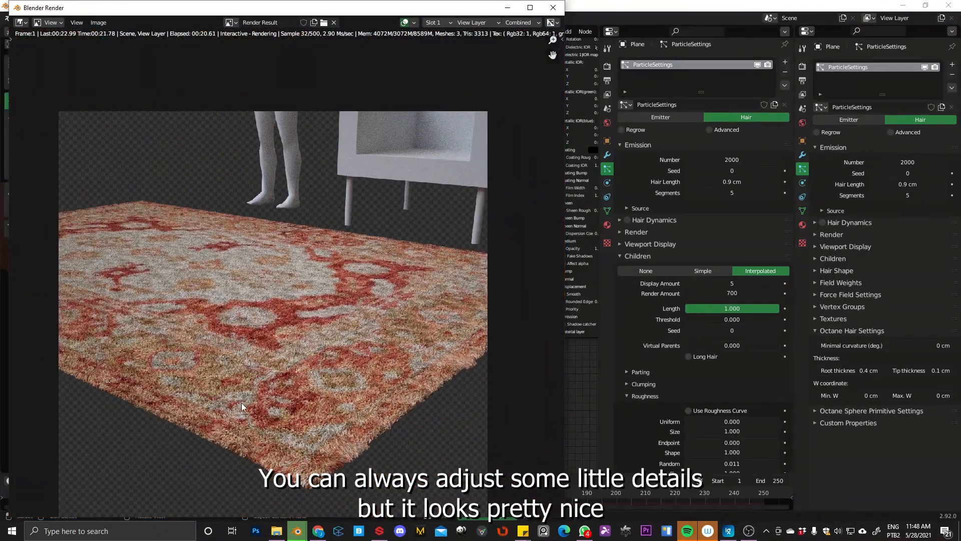
{"action": "scroll", "coordinate": [251, 345], "scroll_direction": "up", "scroll_amount": 1}
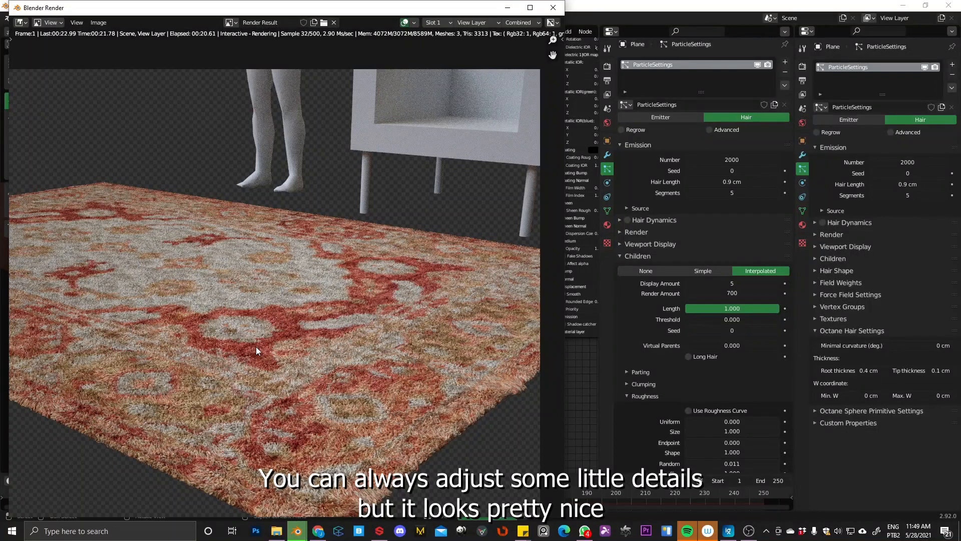